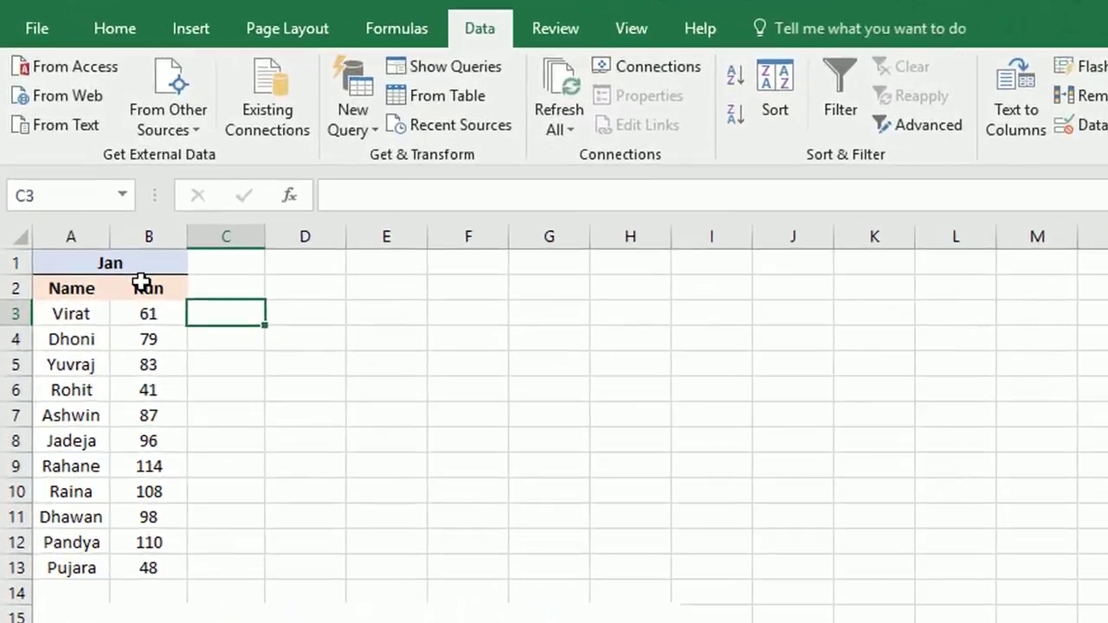
Filter the Jan table A2:B13, sort Run largest to smallest, then undo the sort.
left_click_drag(108, 232, 28, 441)
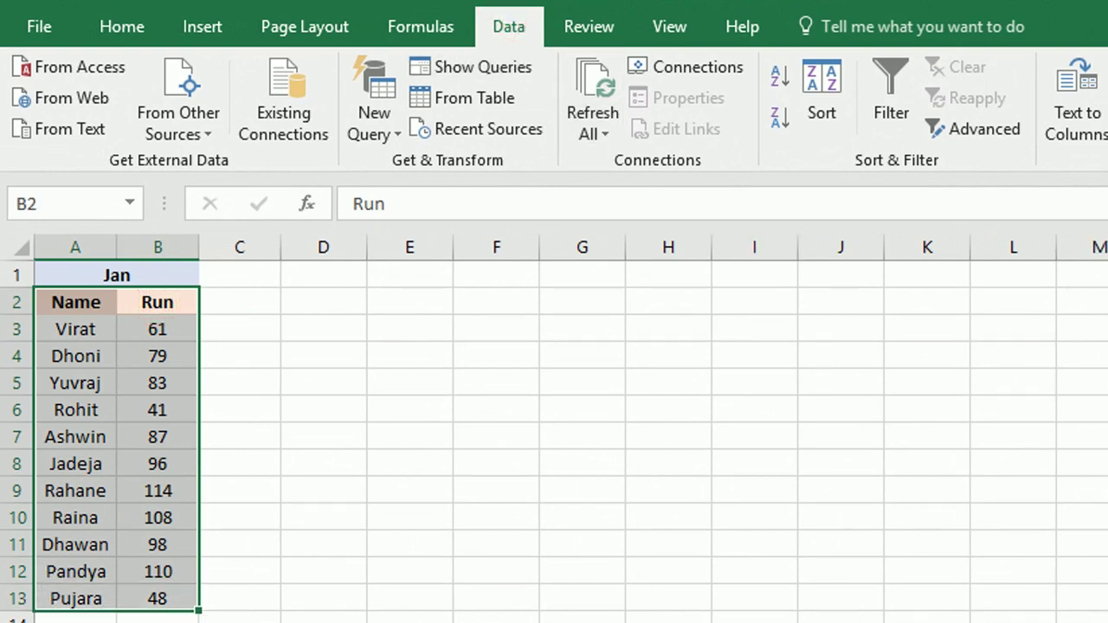
left_click(894, 89)
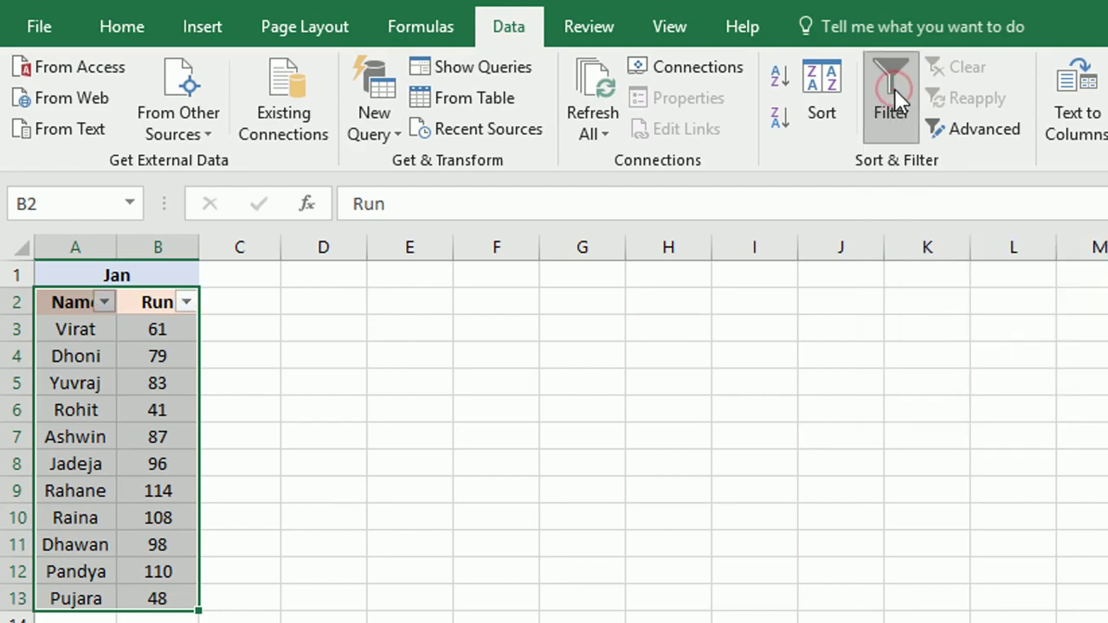
left_click(158, 331)
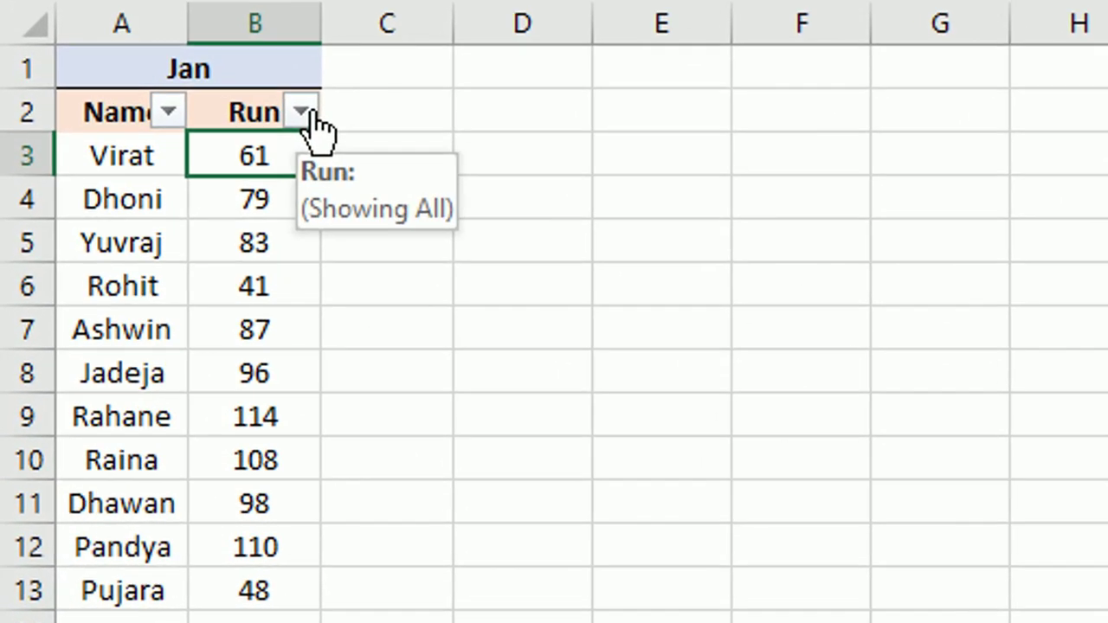
left_click(187, 302)
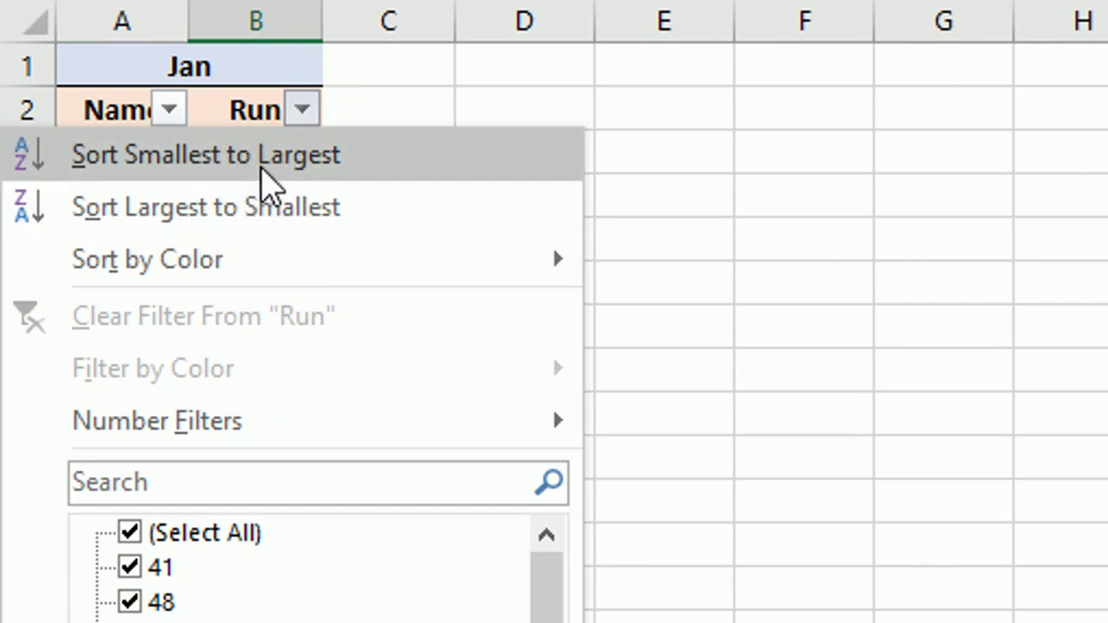
left_click(264, 200)
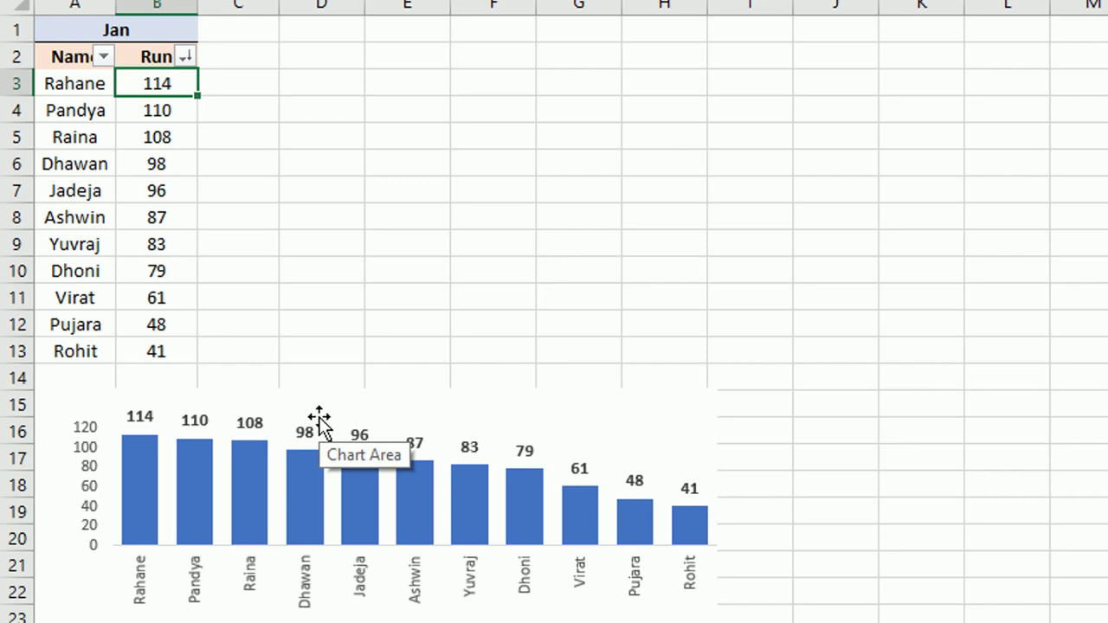
left_click(157, 110)
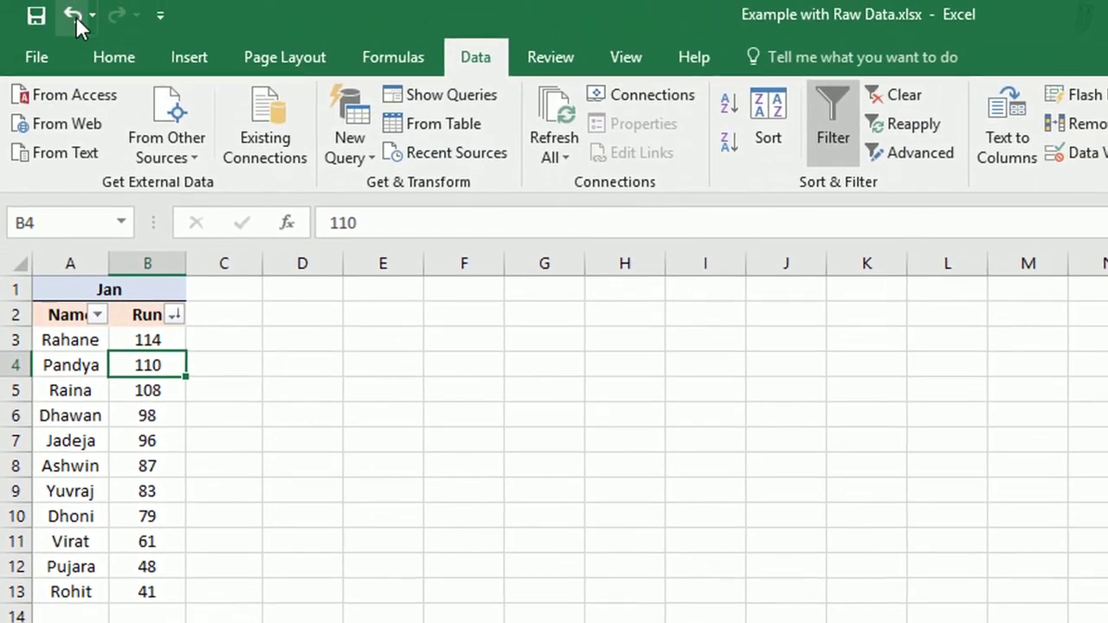
left_click(76, 20)
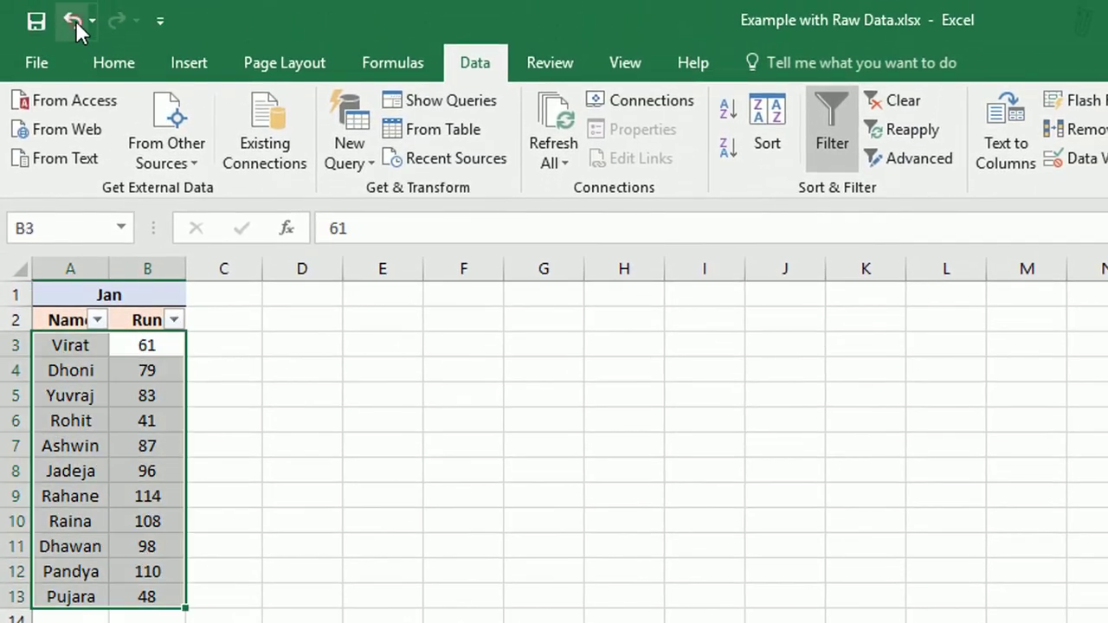
Insert a blank column A before the Jan table and head it 'Rank' in A2.
left_click(55, 270)
right_click(54, 271)
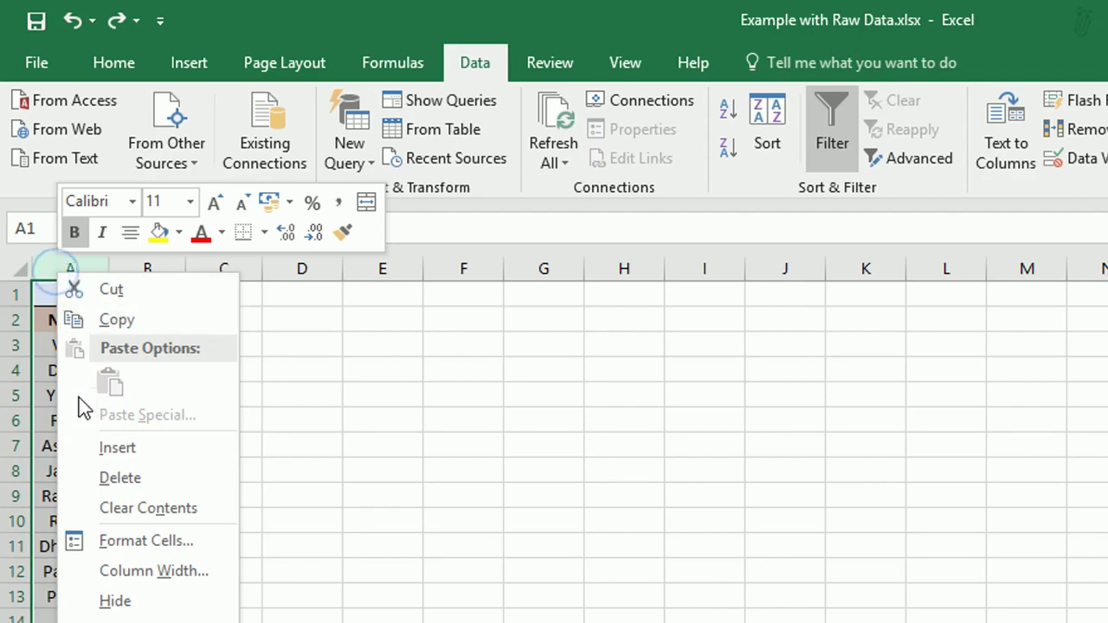
left_click(91, 446)
left_click(84, 322)
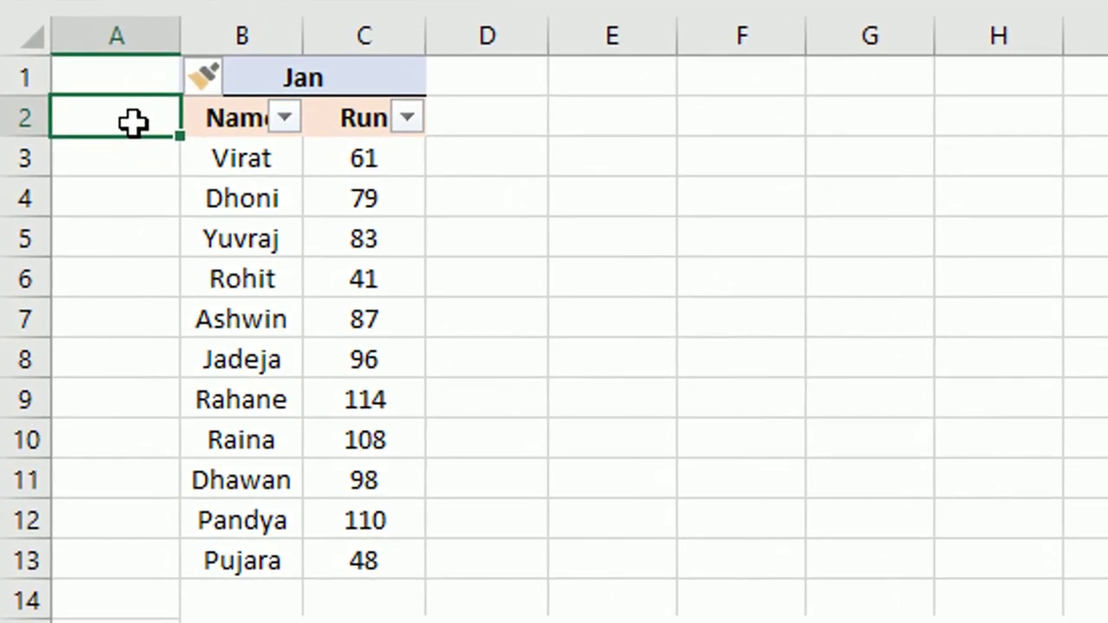
type("Rank")
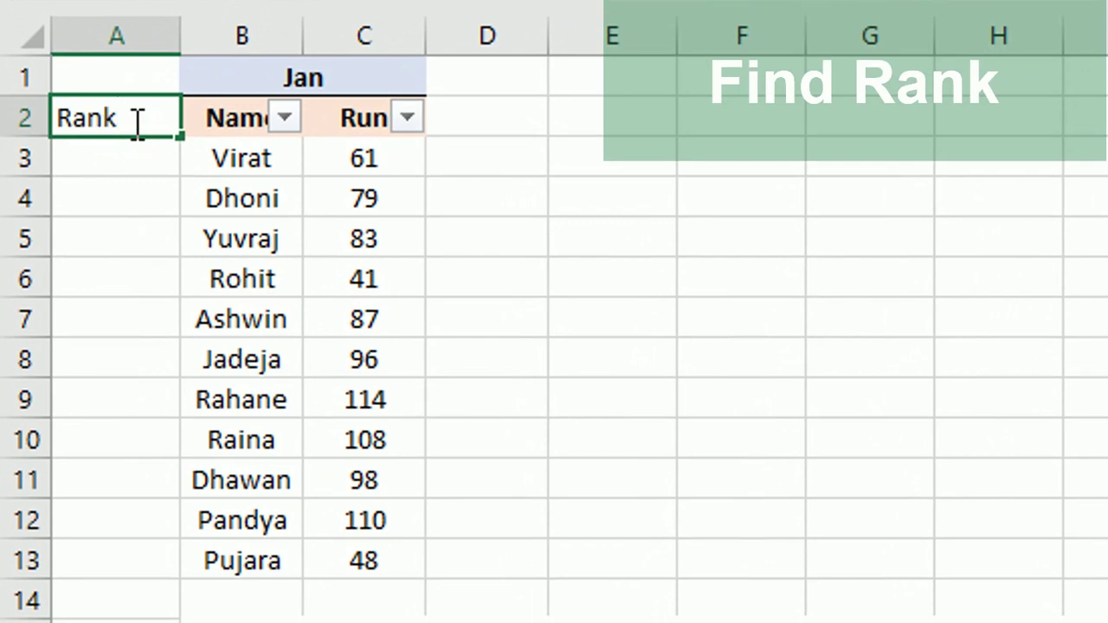
key("Return")
Enter =RANK(C3,$C$3:$C$13,0) in A3 and fill it down to A13.
type("=ran")
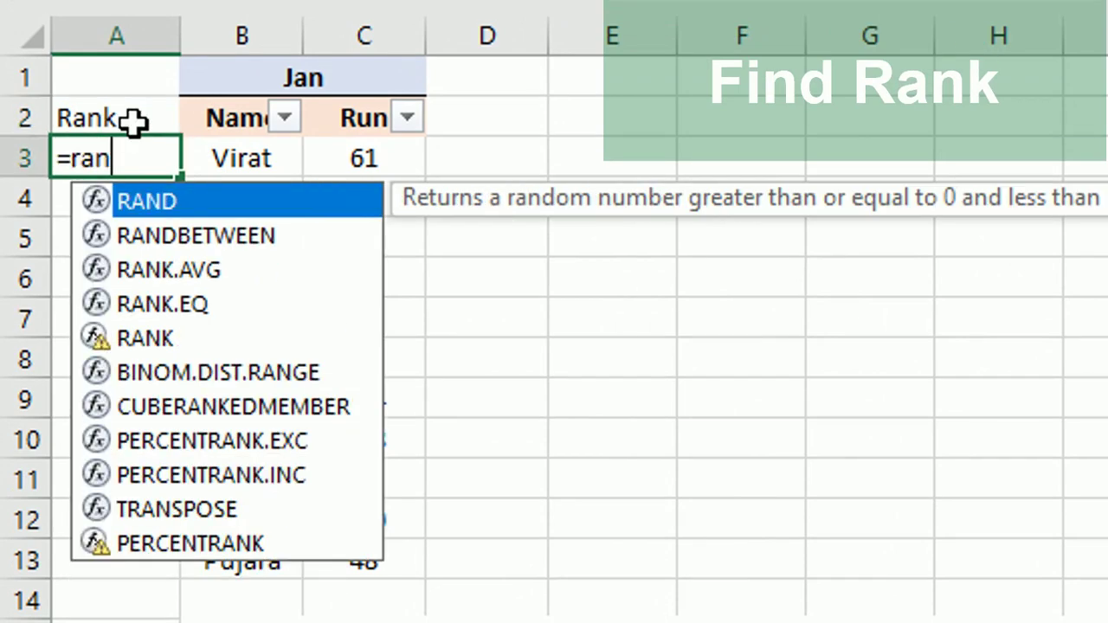
type("k(")
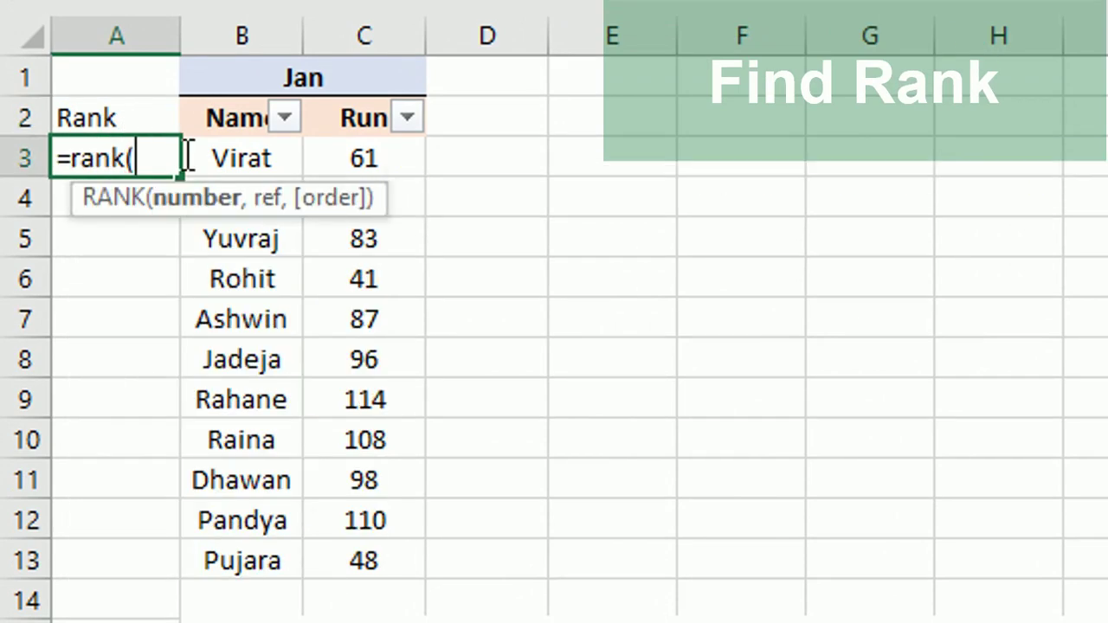
left_click(389, 156)
type(",")
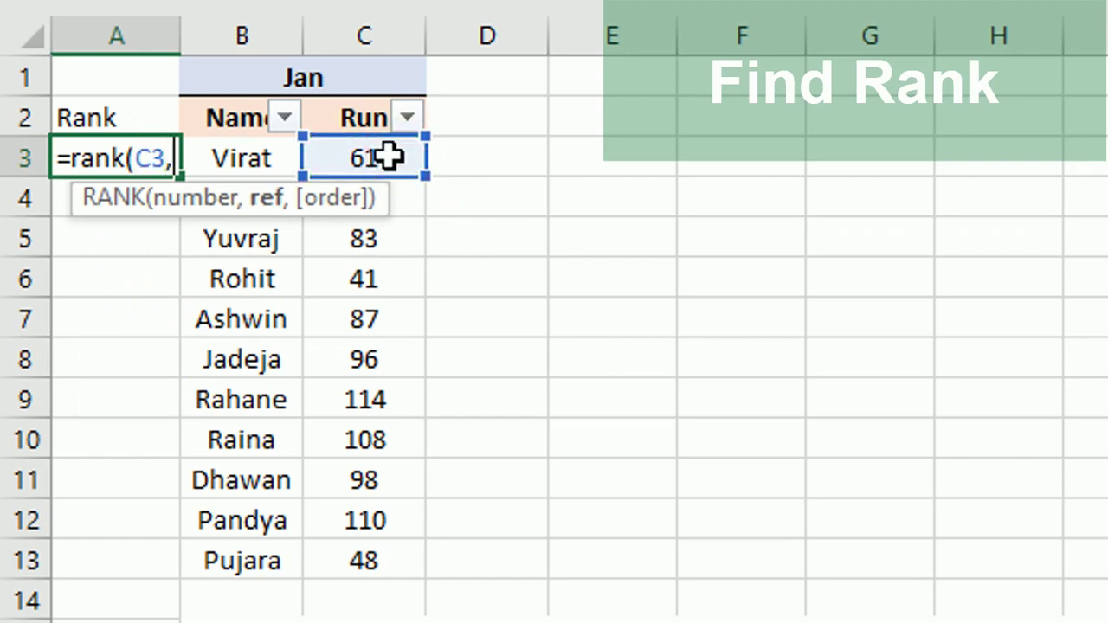
type("C3")
left_click_drag(389, 156, 368, 539)
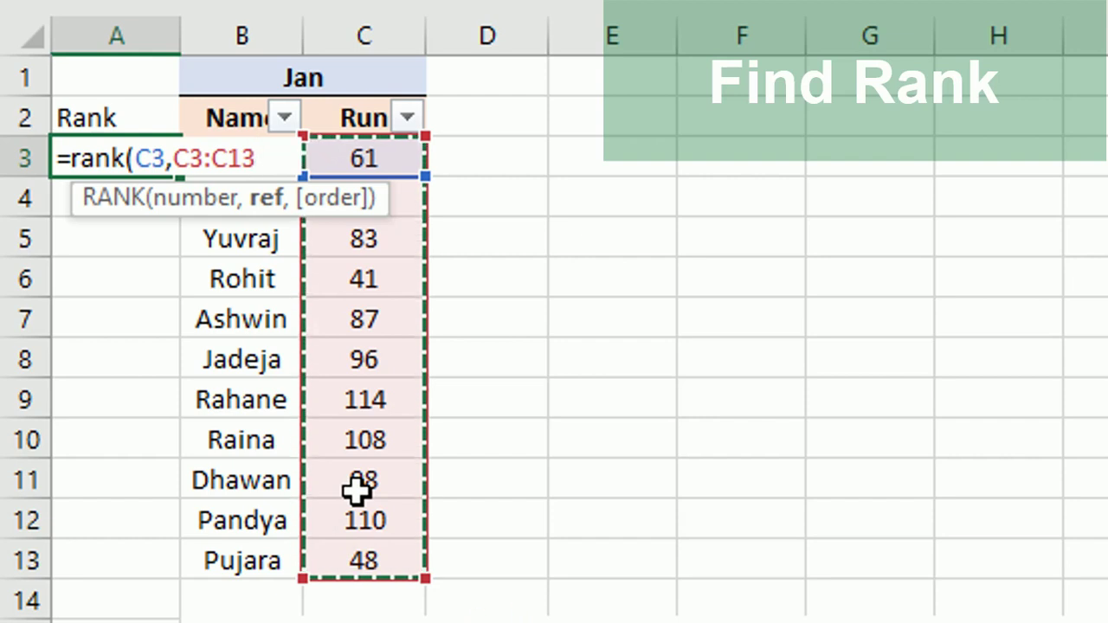
key("F4")
type("$C$13,")
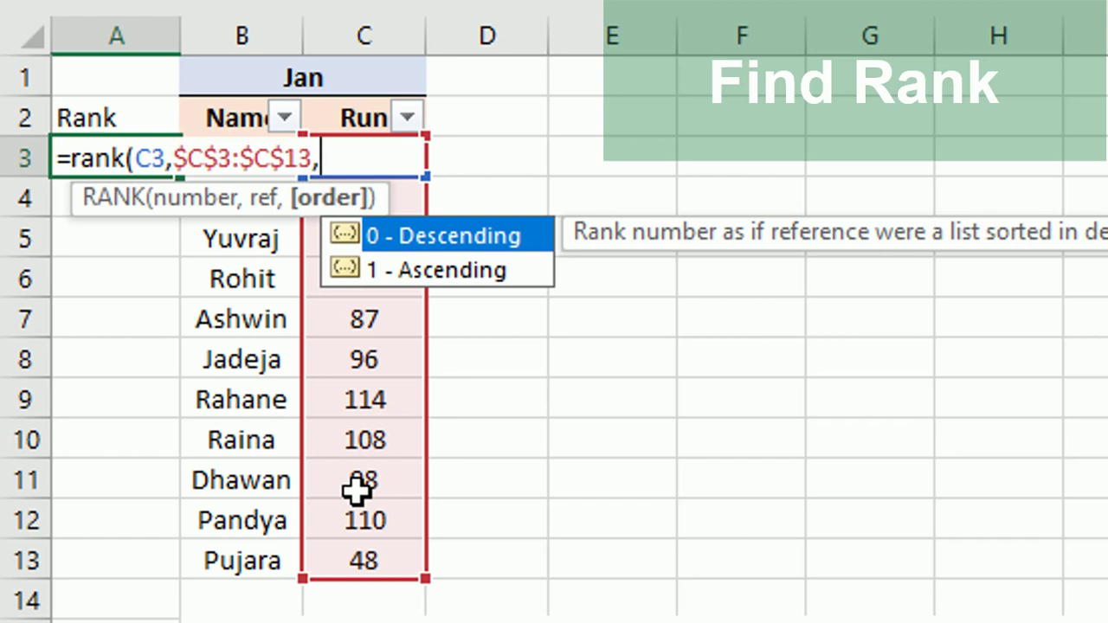
type("0")
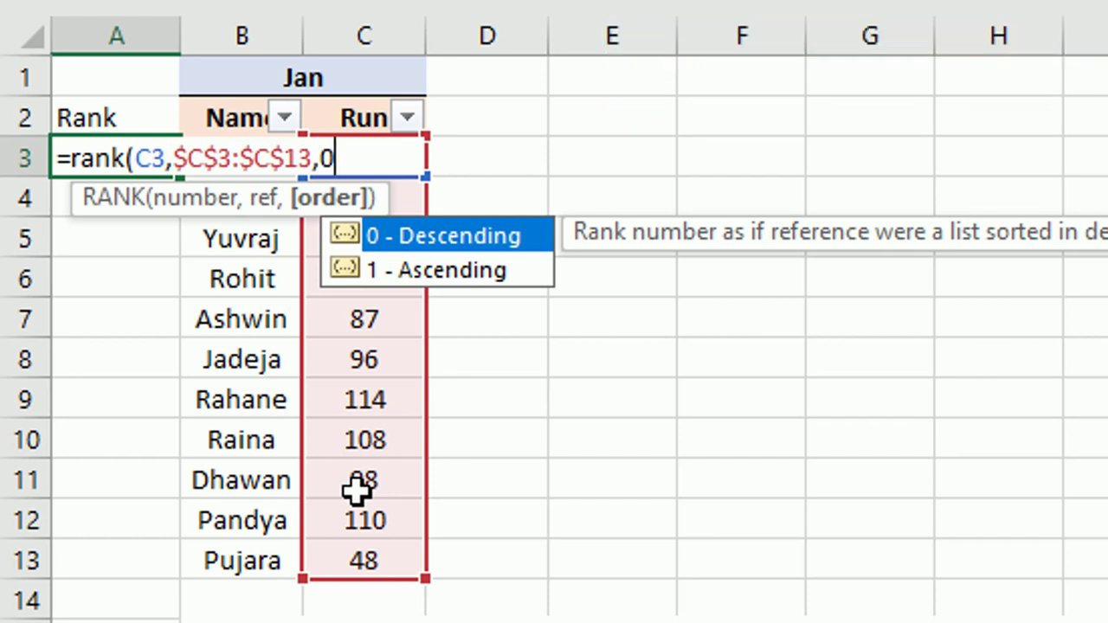
type(")")
key("Return")
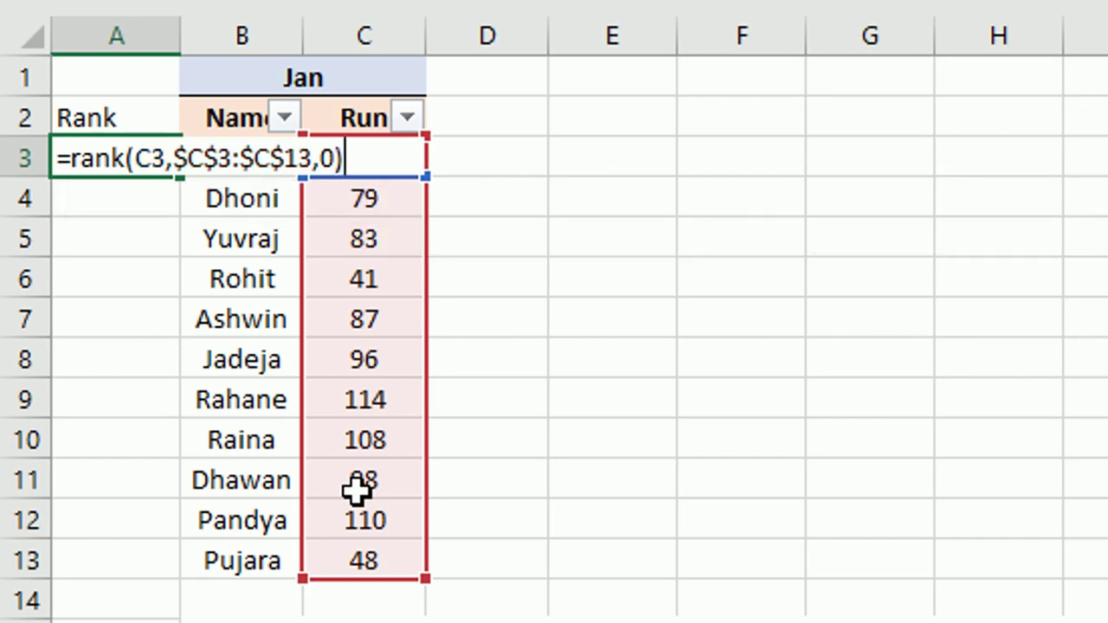
left_click(155, 161)
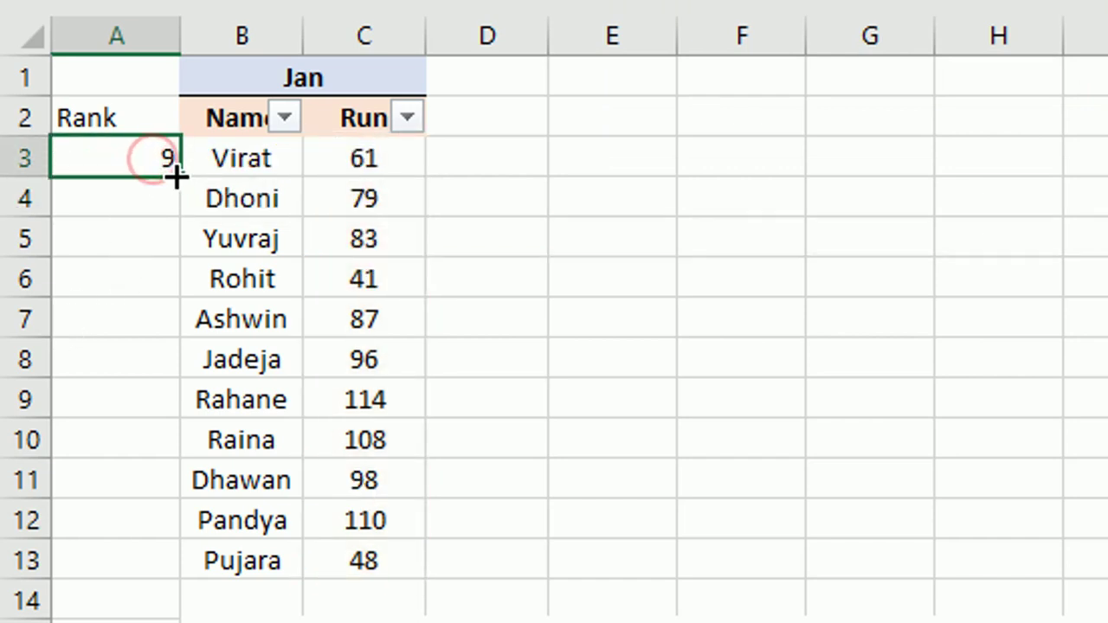
mouse_move(178, 177)
left_mouse_down()
mouse_move(190, 562)
mouse_move(202, 585)
left_mouse_up()
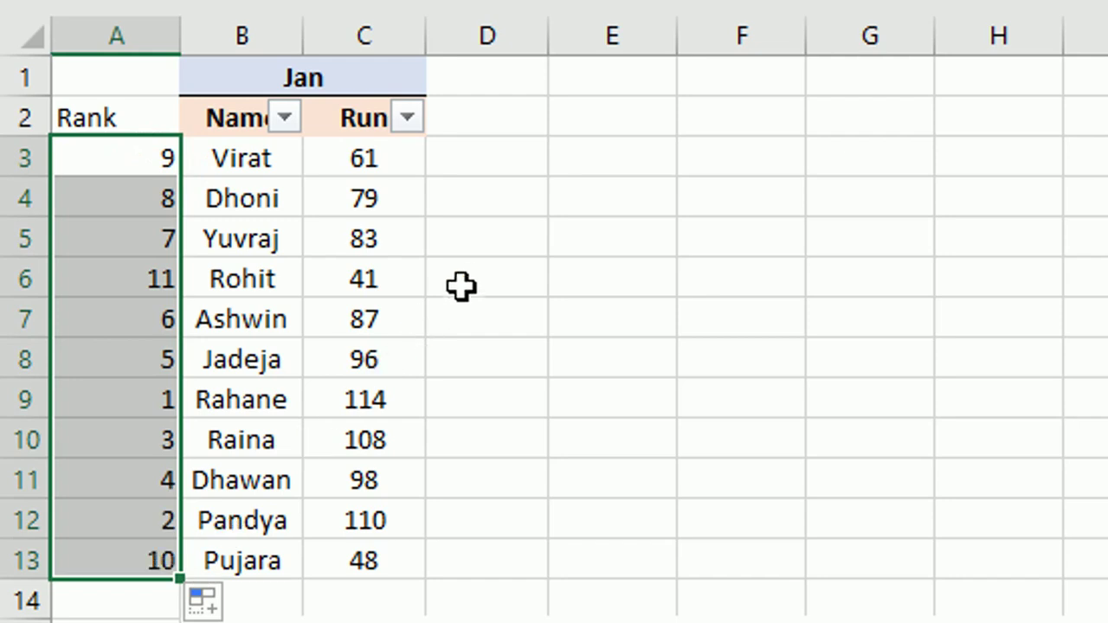
left_click(317, 267)
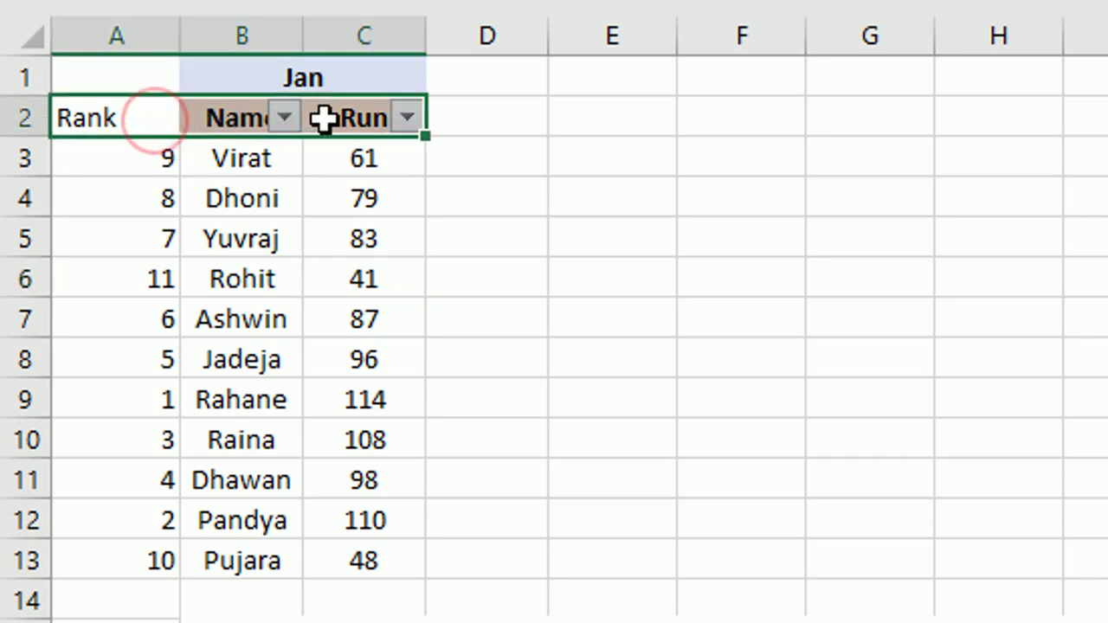
Copy the Rank, Name and Run headers to E2, then relabel E2 as 'Order'.
left_click_drag(163, 127, 398, 118)
key("ctrl+c")
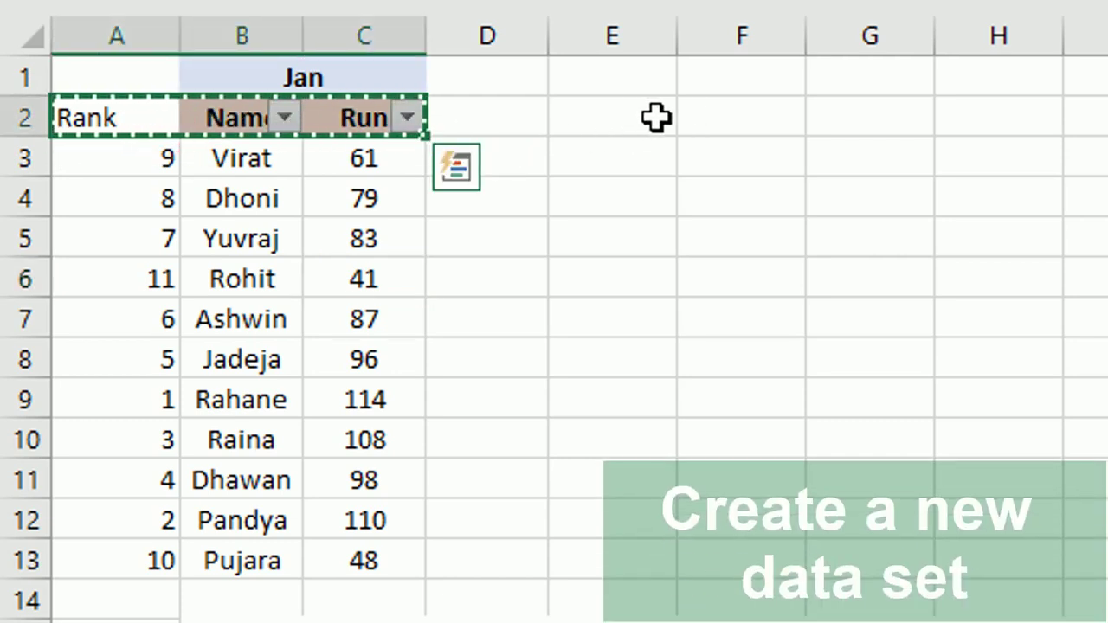
left_click(656, 118)
key("ctrl+v")
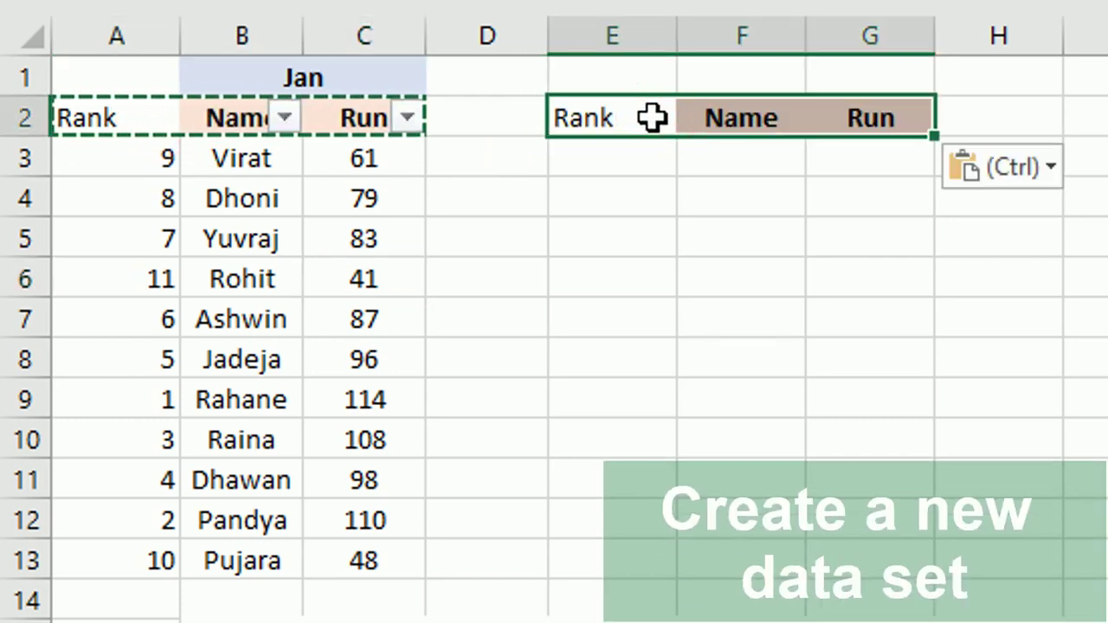
left_click(651, 117)
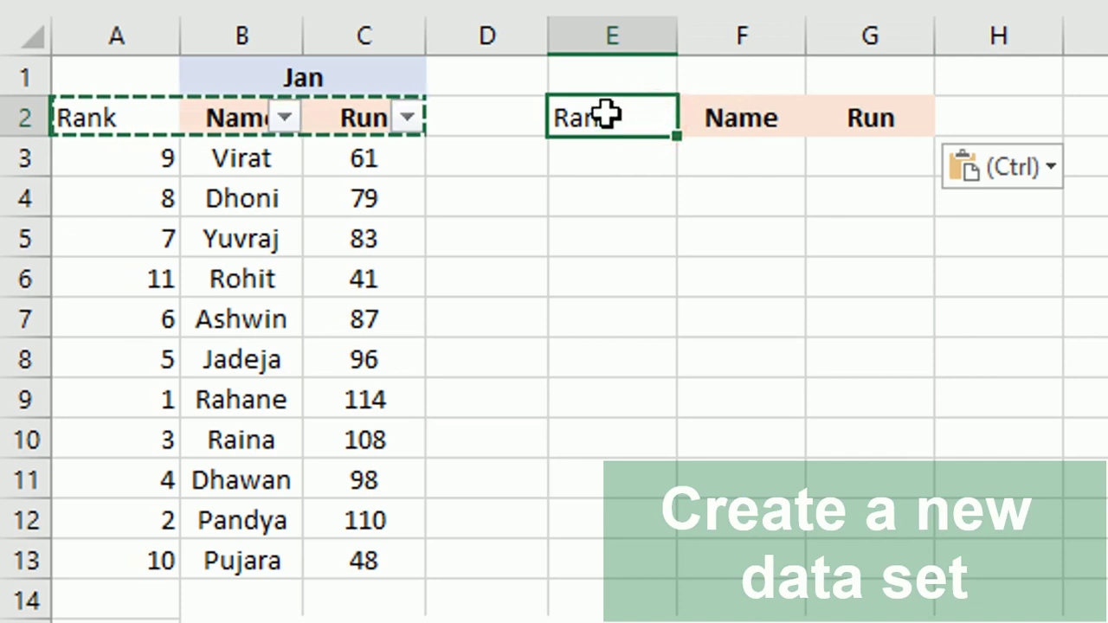
type("Ord")
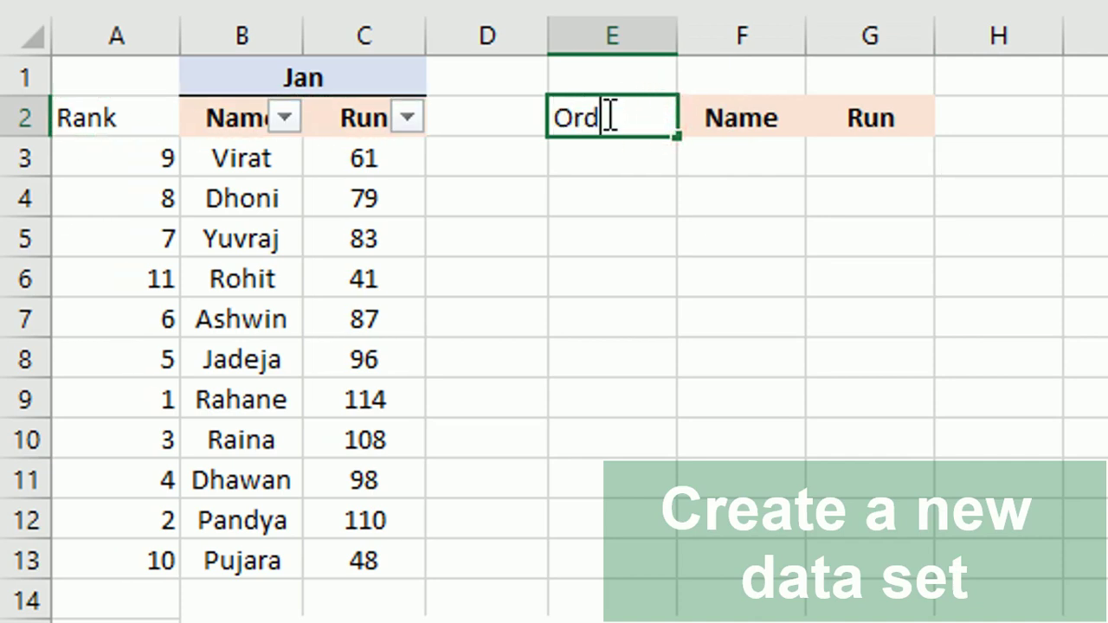
type("er")
key("Return")
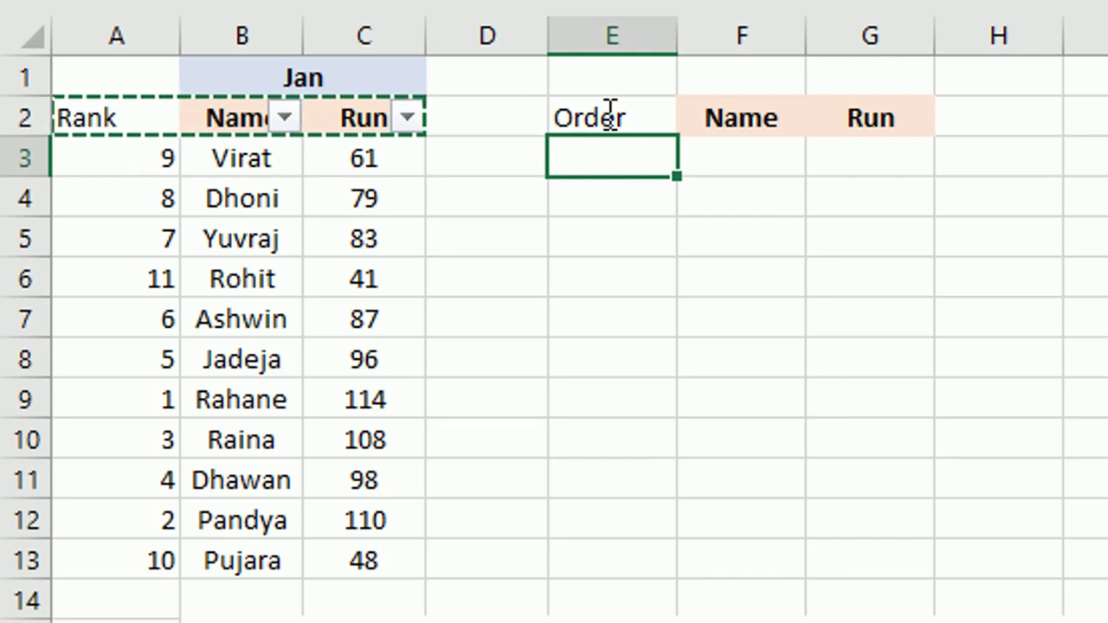
Enter the order numbers 1 through 11 down column E.
type("1")
key("Return")
type("2 3 ")
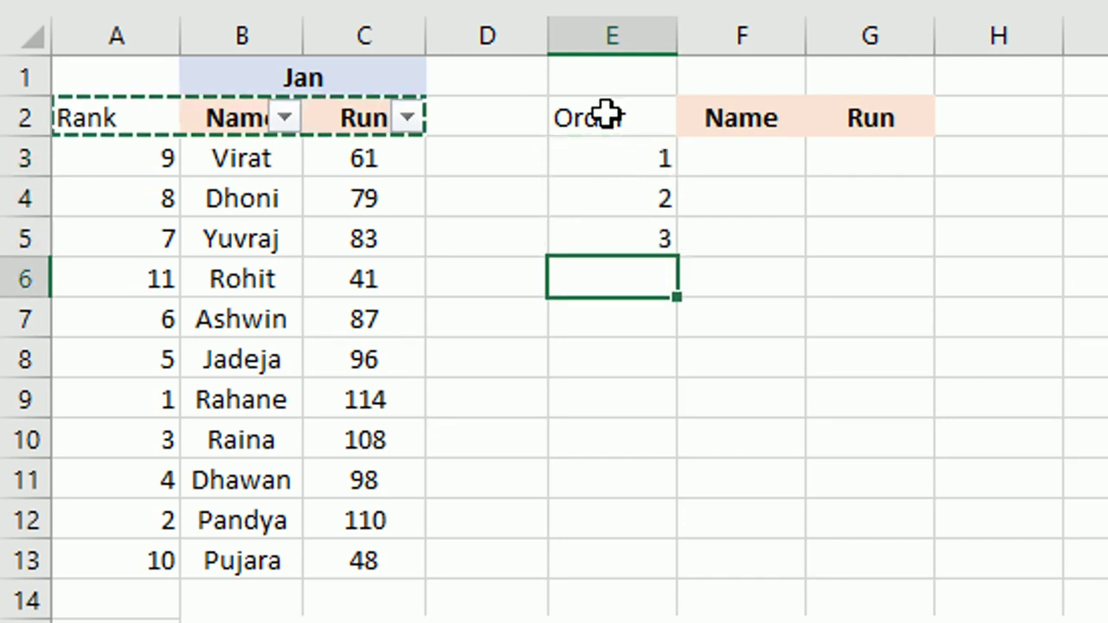
type("4 5")
key("Return")
type("6 7 8")
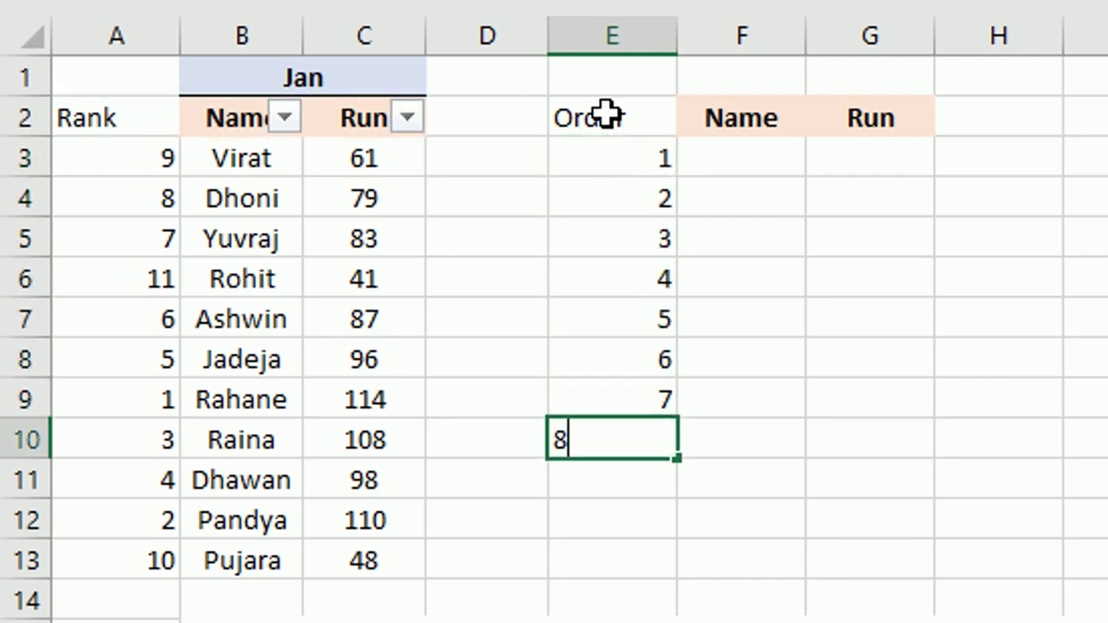
type(" 9 10")
key("Return")
type("11")
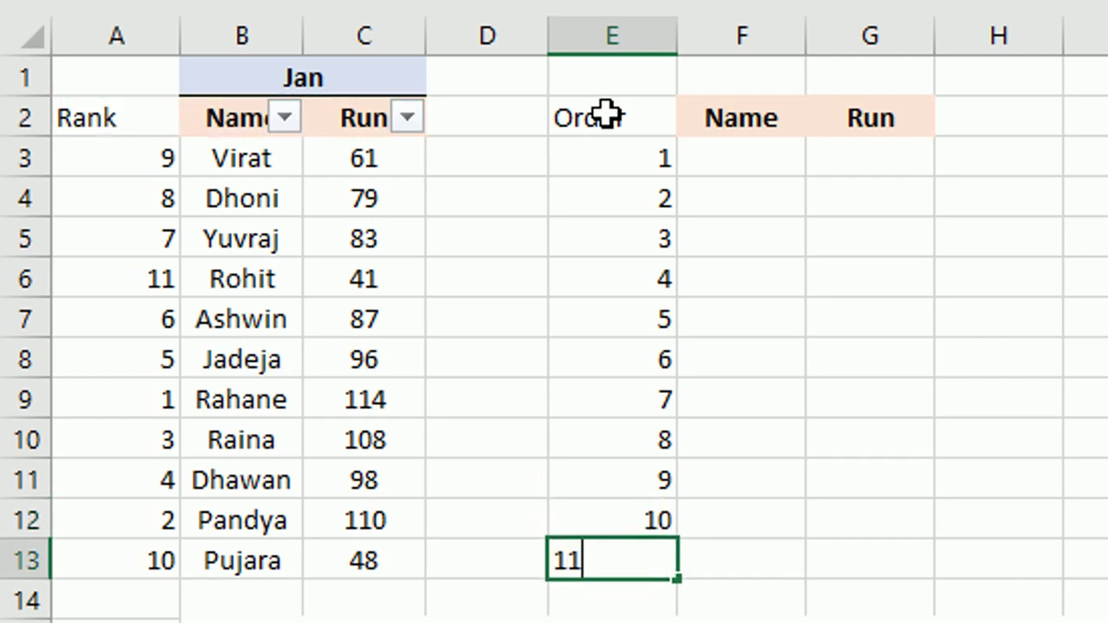
key("Return")
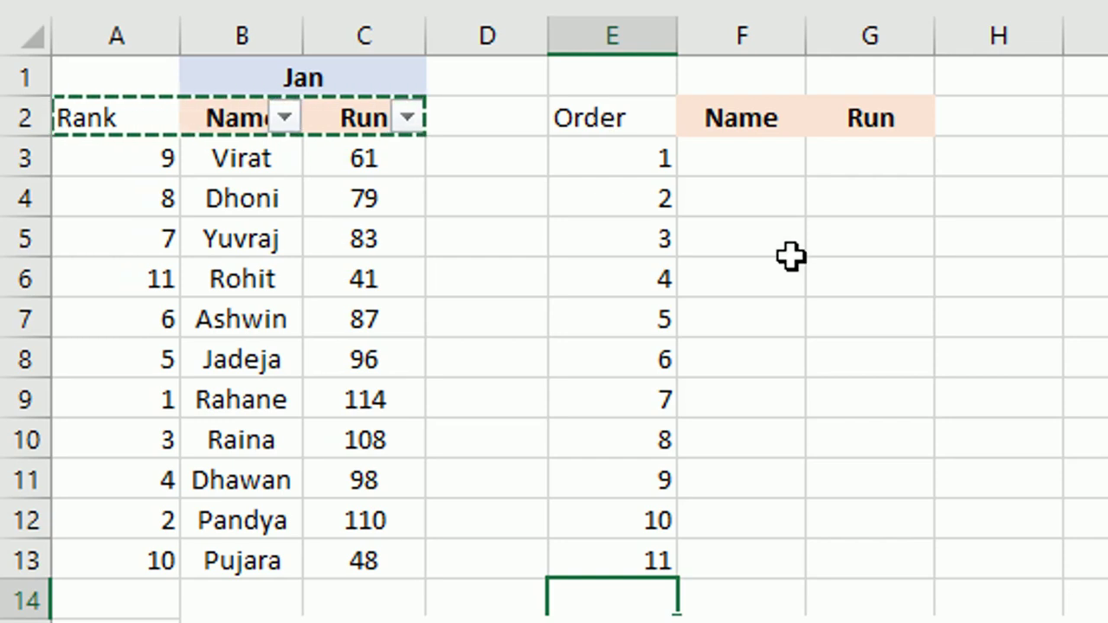
left_click_drag(639, 161, 634, 550)
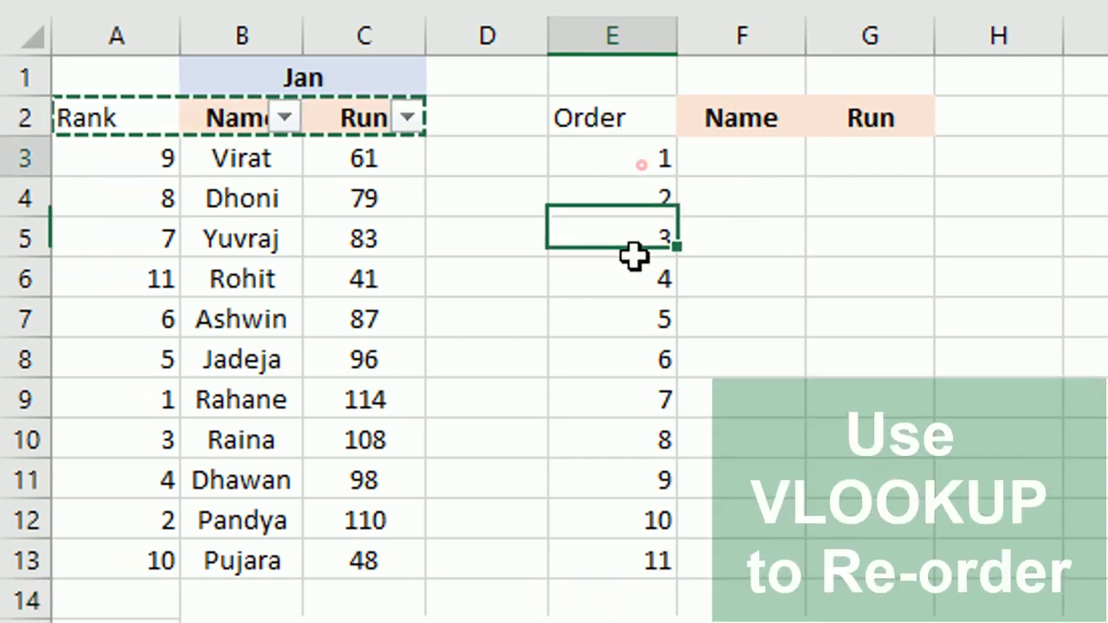
left_click_drag(155, 165, 156, 319)
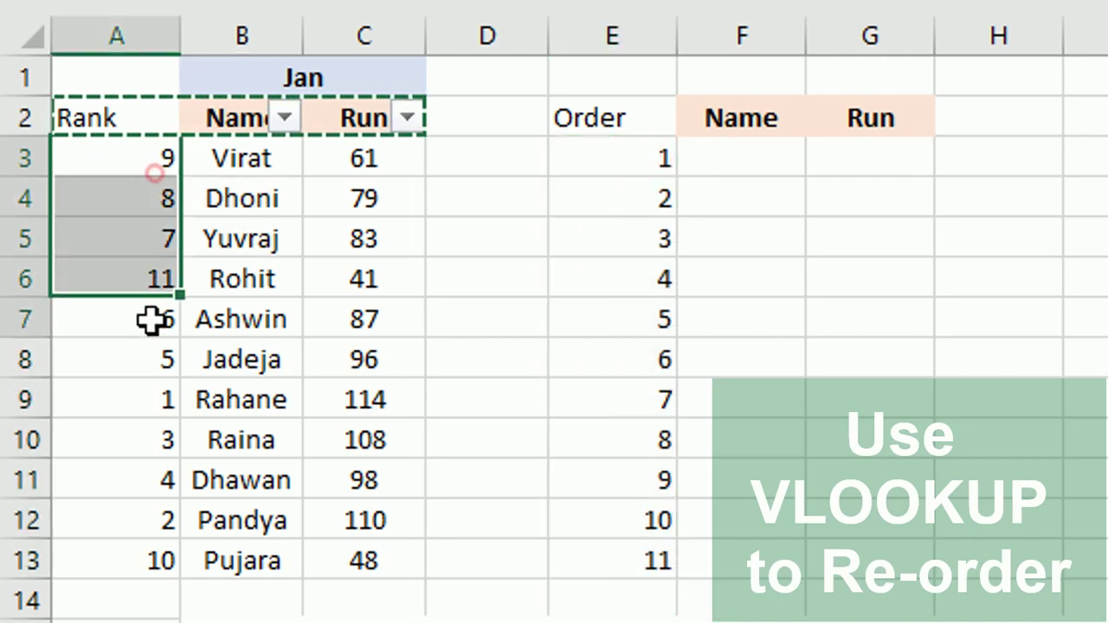
left_click_drag(737, 156, 871, 156)
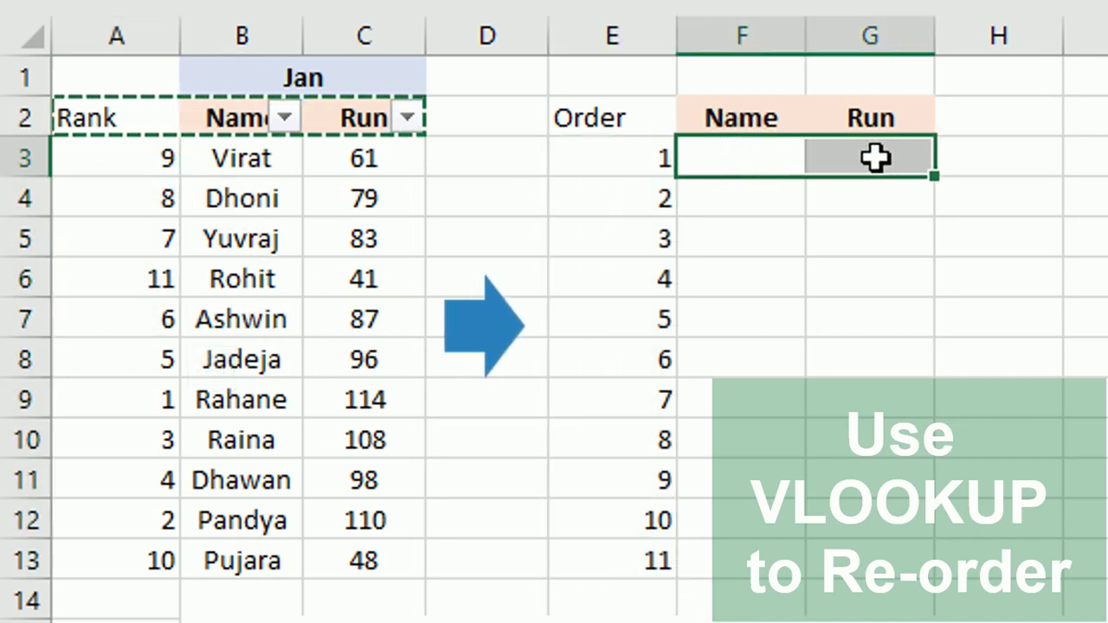
left_click(636, 153)
left_click_drag(121, 173, 118, 566)
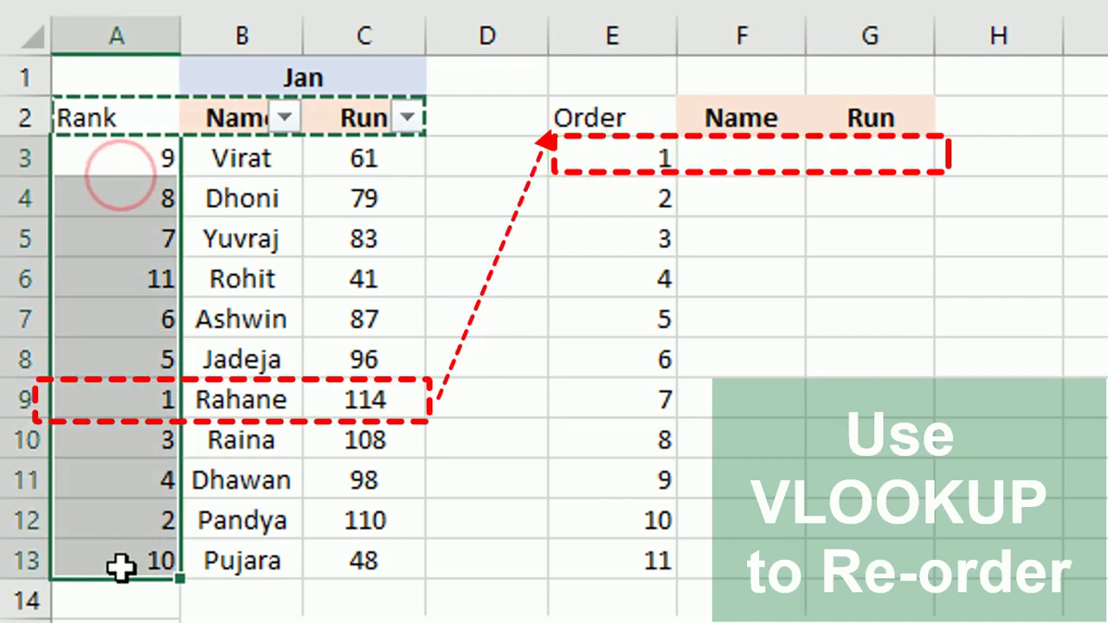
left_click(628, 162)
left_click_drag(151, 399, 222, 390)
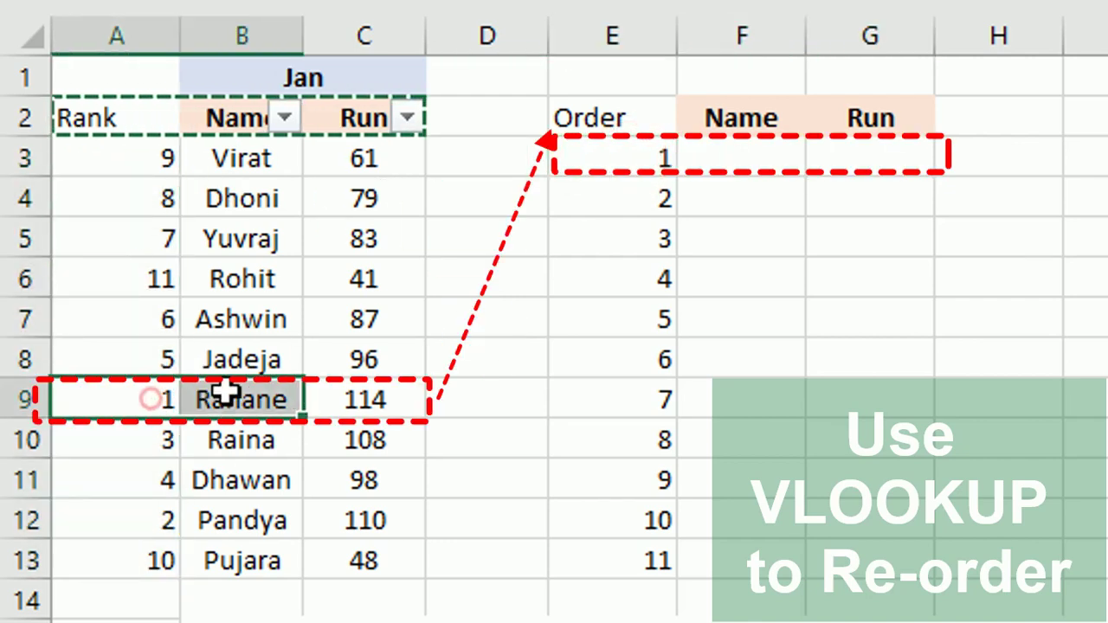
left_click(260, 396)
left_click_drag(312, 399, 356, 396)
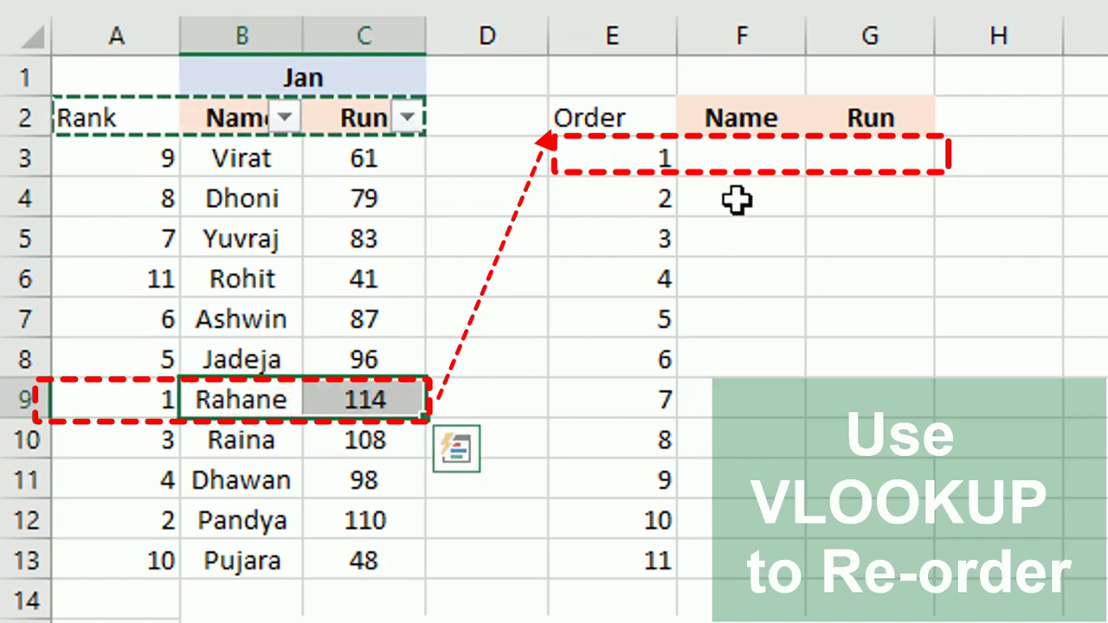
left_click_drag(745, 160, 865, 161)
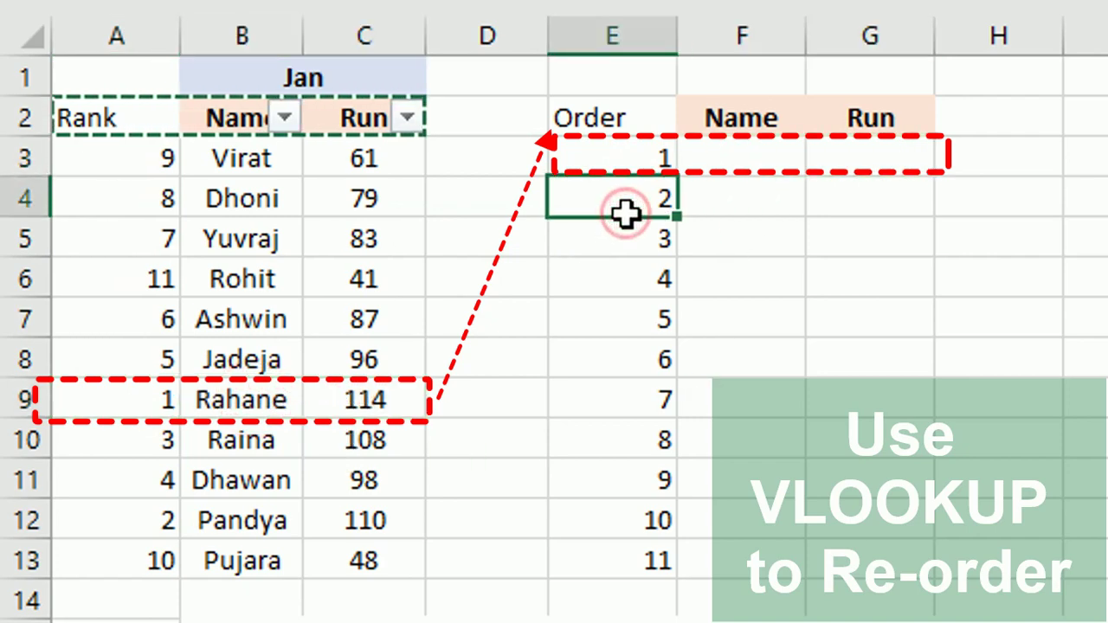
left_click(266, 520)
left_click_drag(266, 520, 364, 519)
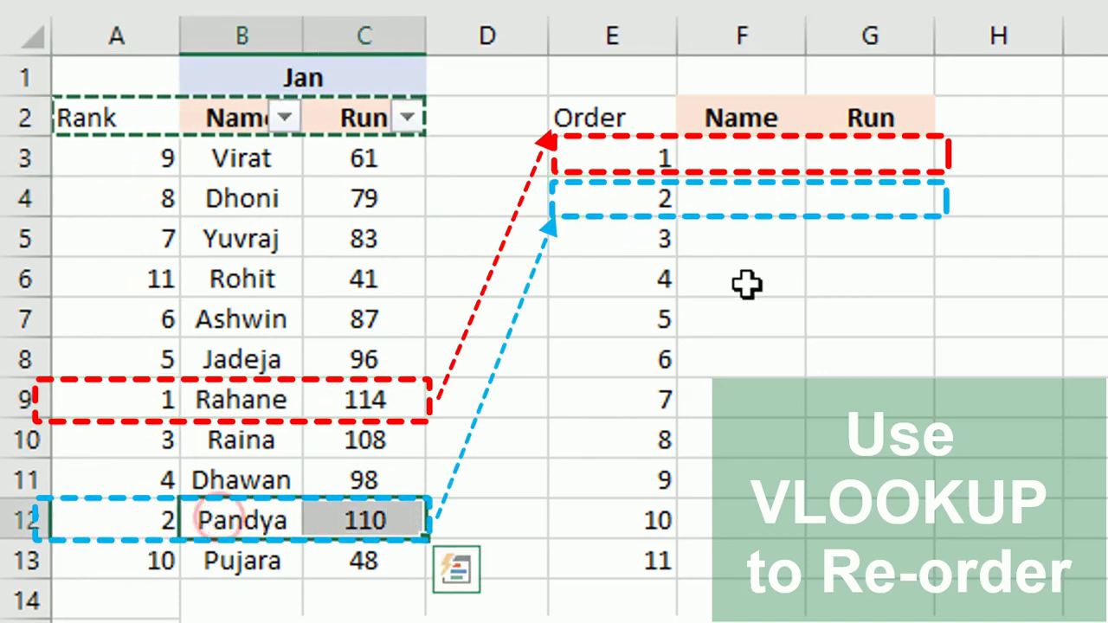
left_click_drag(771, 198, 870, 198)
left_click_drag(744, 249, 885, 252)
left_click_drag(746, 274, 870, 279)
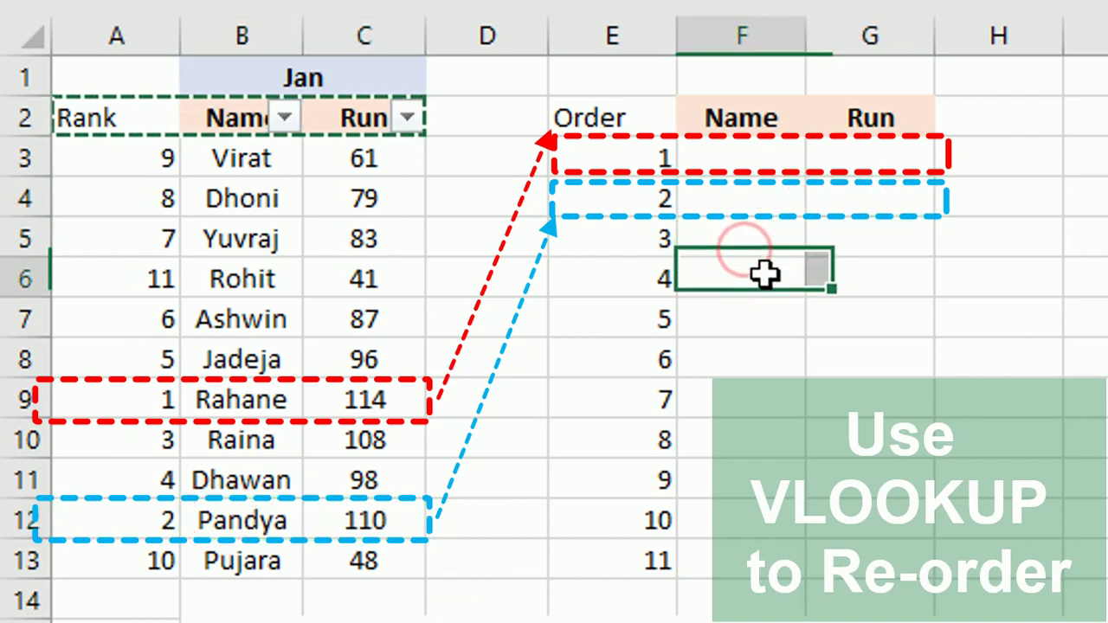
left_click_drag(717, 358, 870, 359)
left_click_drag(755, 430, 870, 440)
left_click_drag(767, 481, 866, 481)
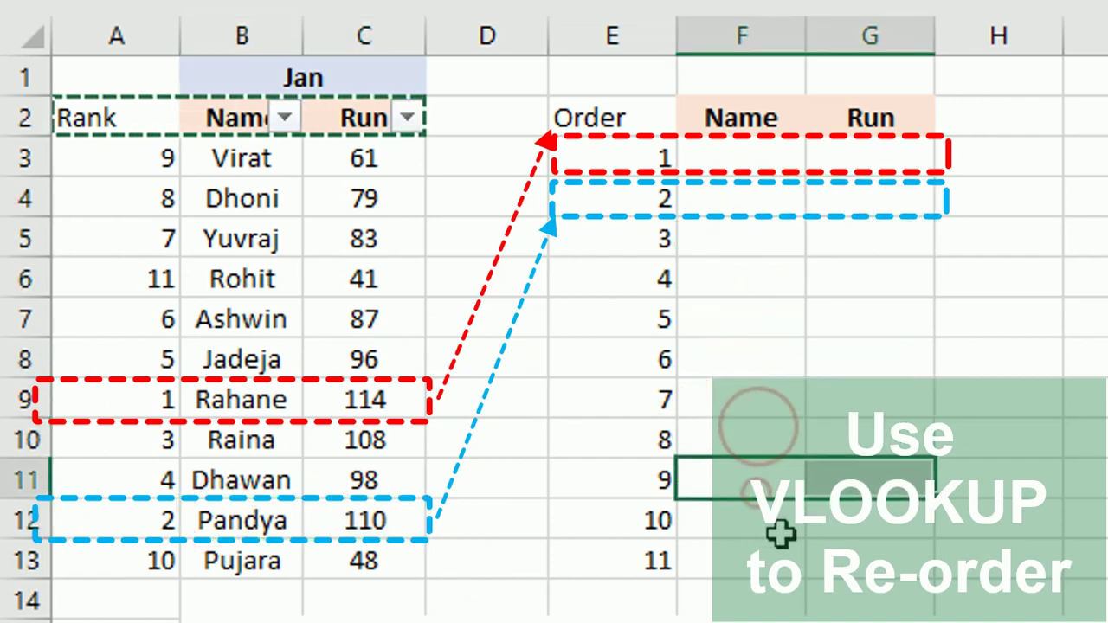
left_click_drag(762, 520, 866, 519)
left_click_drag(762, 560, 866, 560)
Enter =VLOOKUP(E3,$A$3:$C$13,2,0) in F3 so it returns Rahane.
left_click(717, 154)
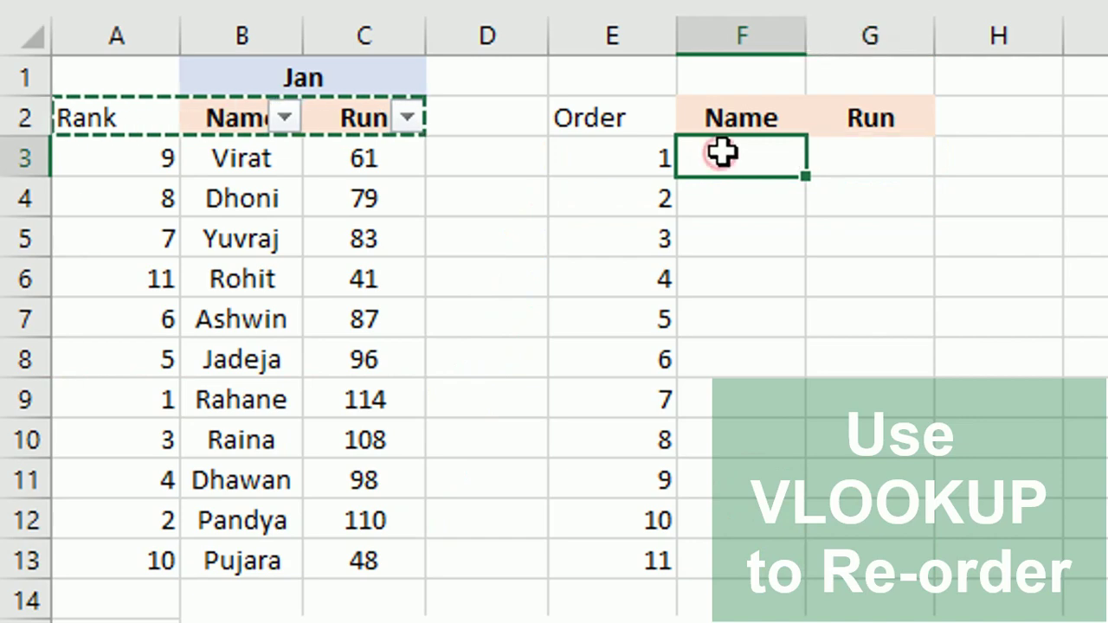
type("=vloo")
key("Tab")
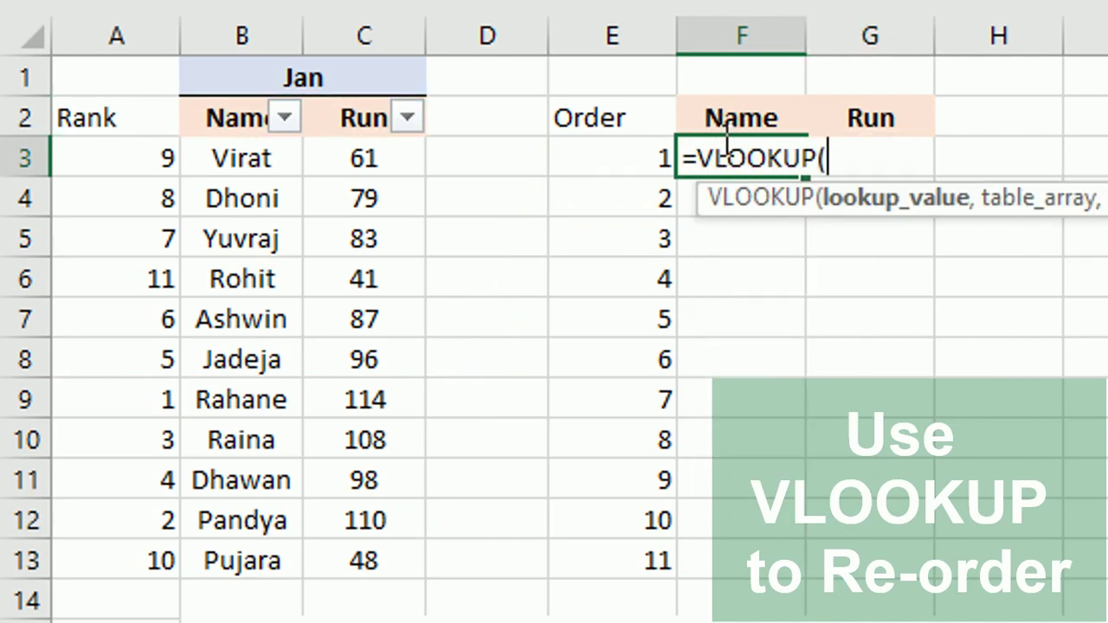
left_click(637, 162)
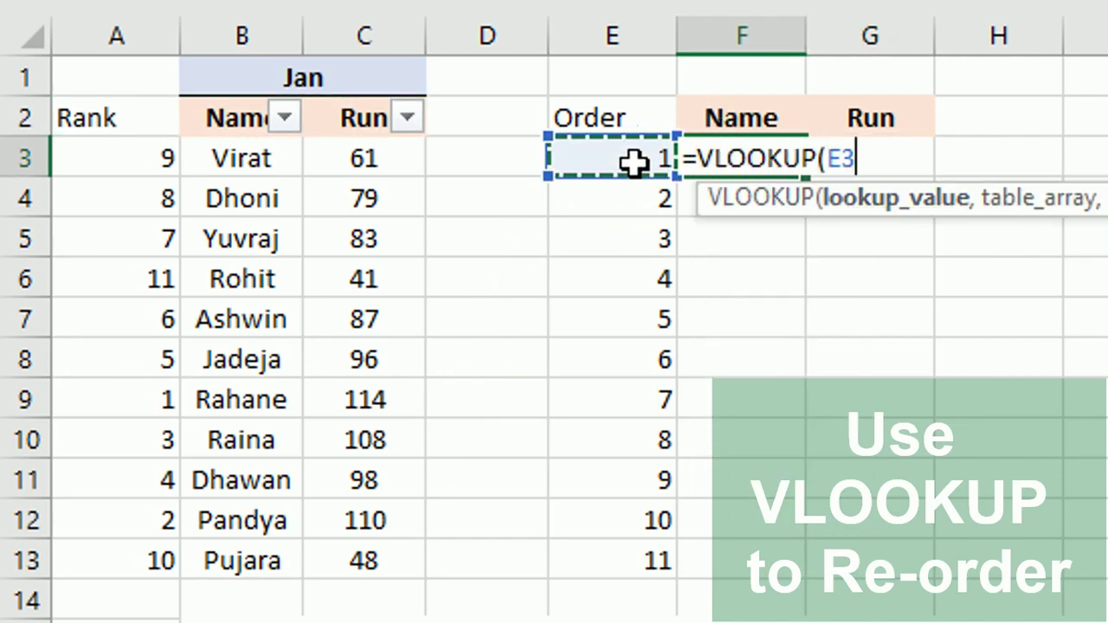
type(",")
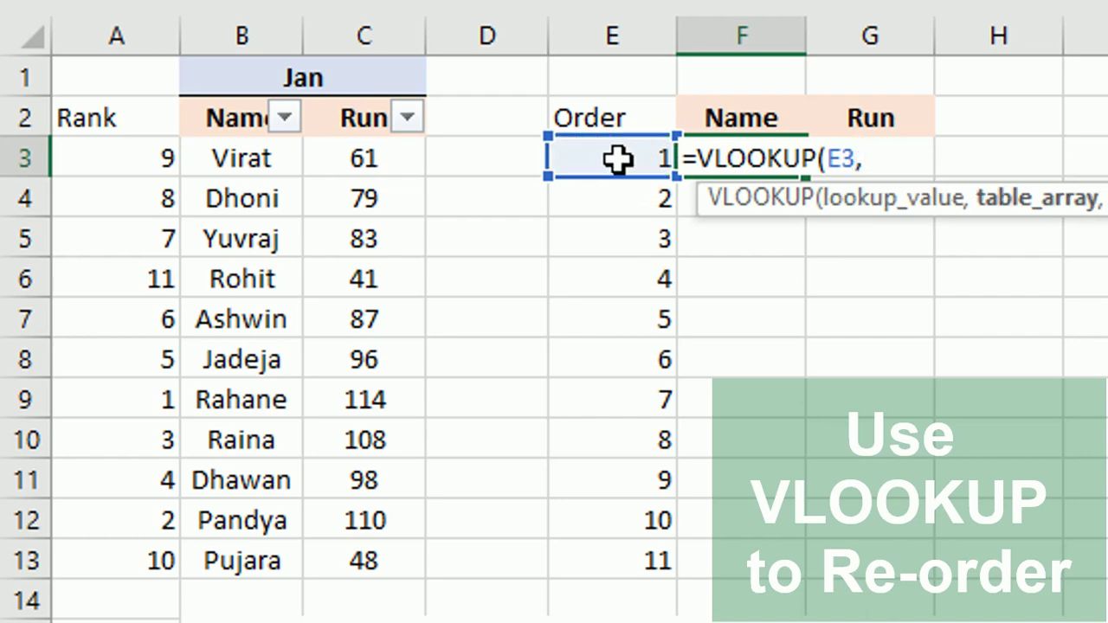
left_click_drag(157, 161, 346, 571)
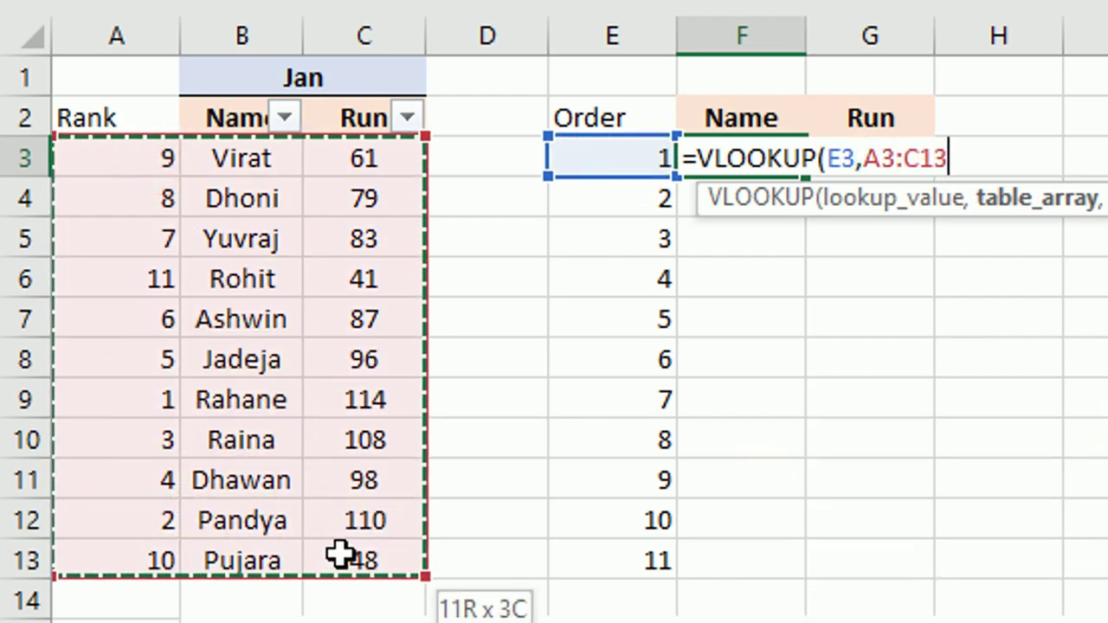
key("F4")
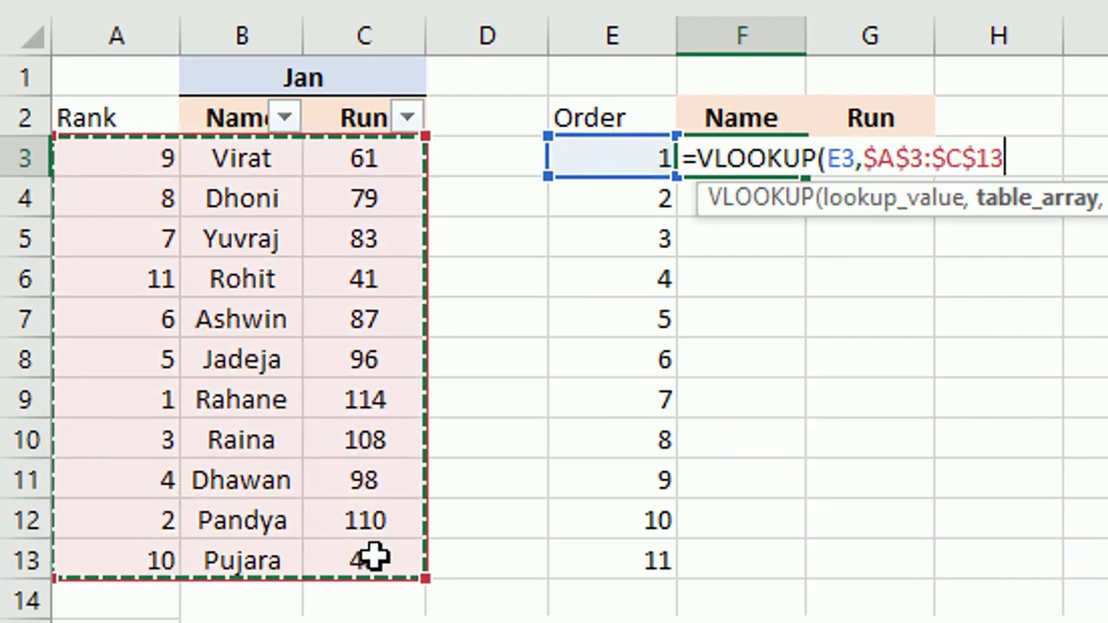
type(",")
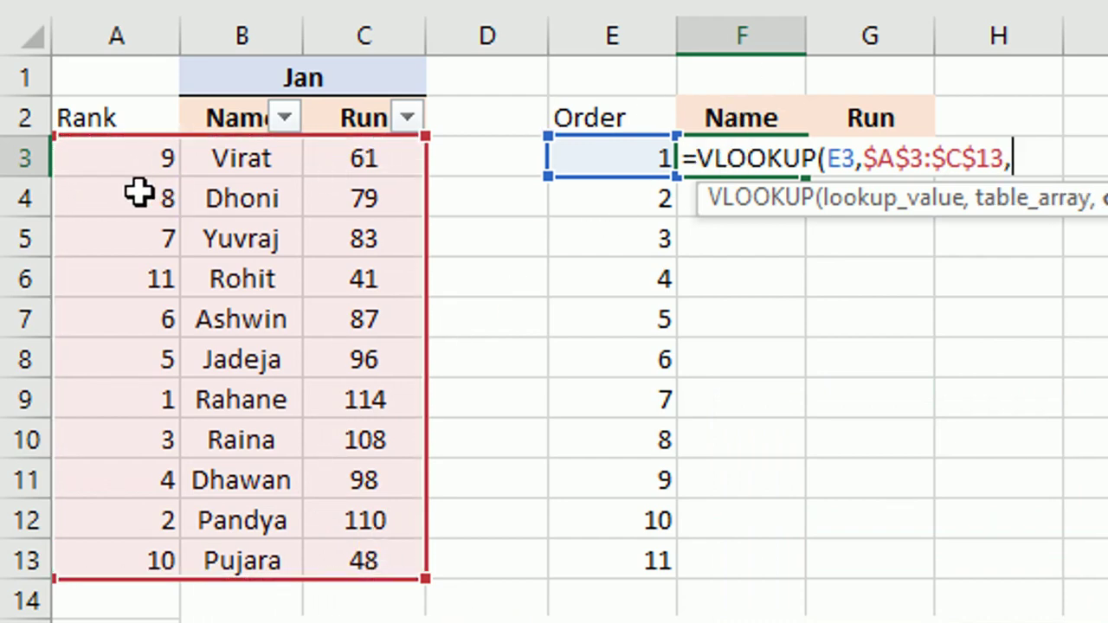
type("2,0")
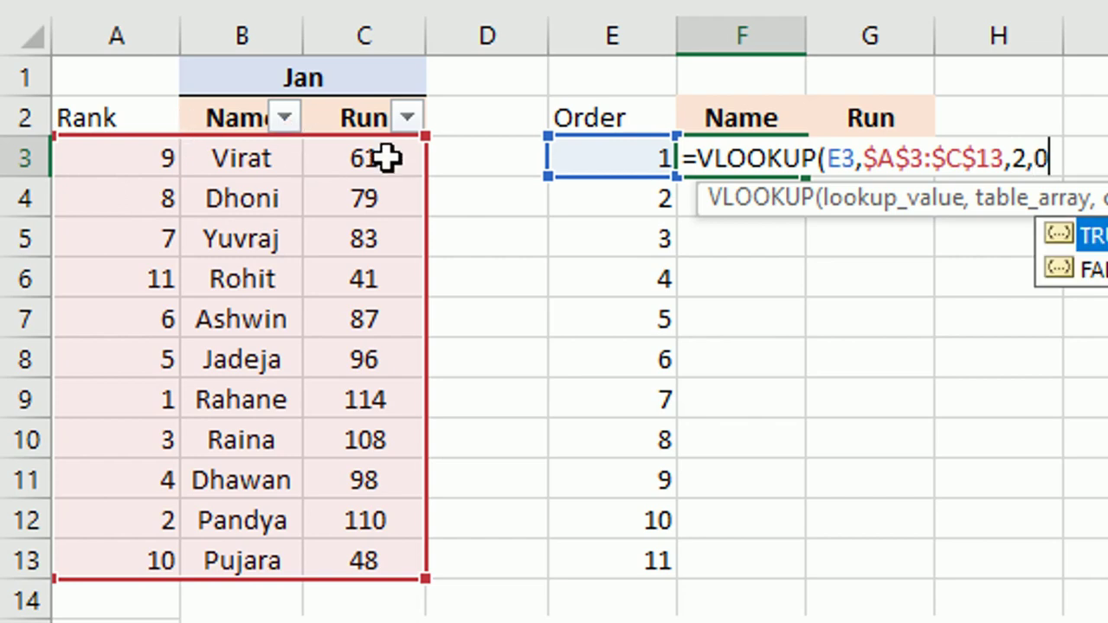
type(")")
key("Return")
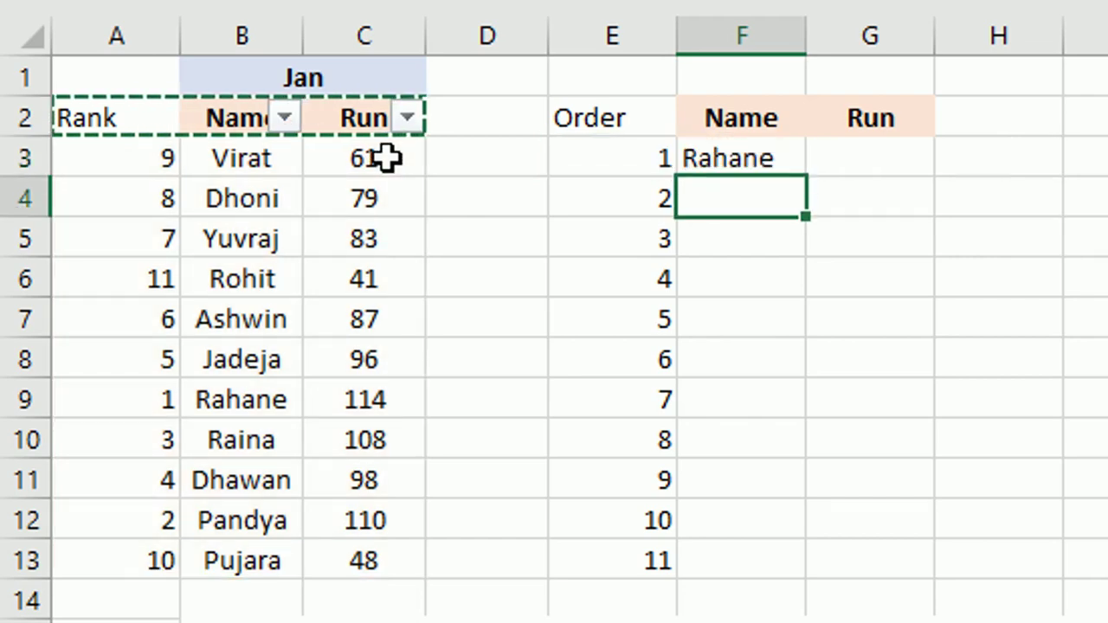
key("Up")
key("Right")
key("Escape")
Enter =VLOOKUP(E3,$A$3:$C$13,3,0) in G3 to show Rahane's 114 runs.
type("=vloo")
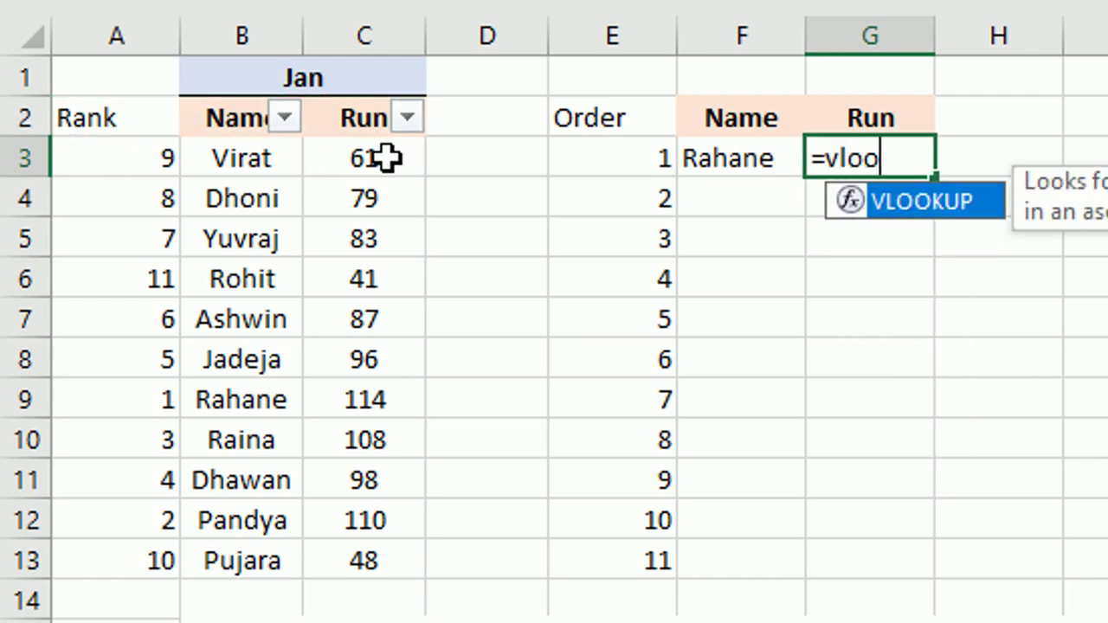
key("Tab")
left_click(601, 158)
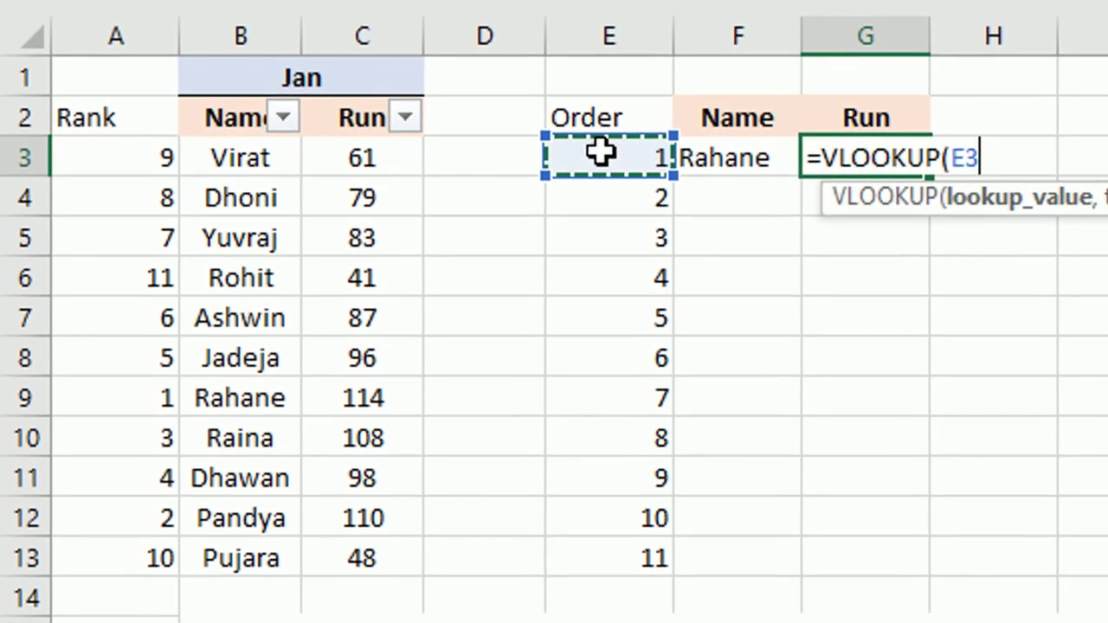
type(",")
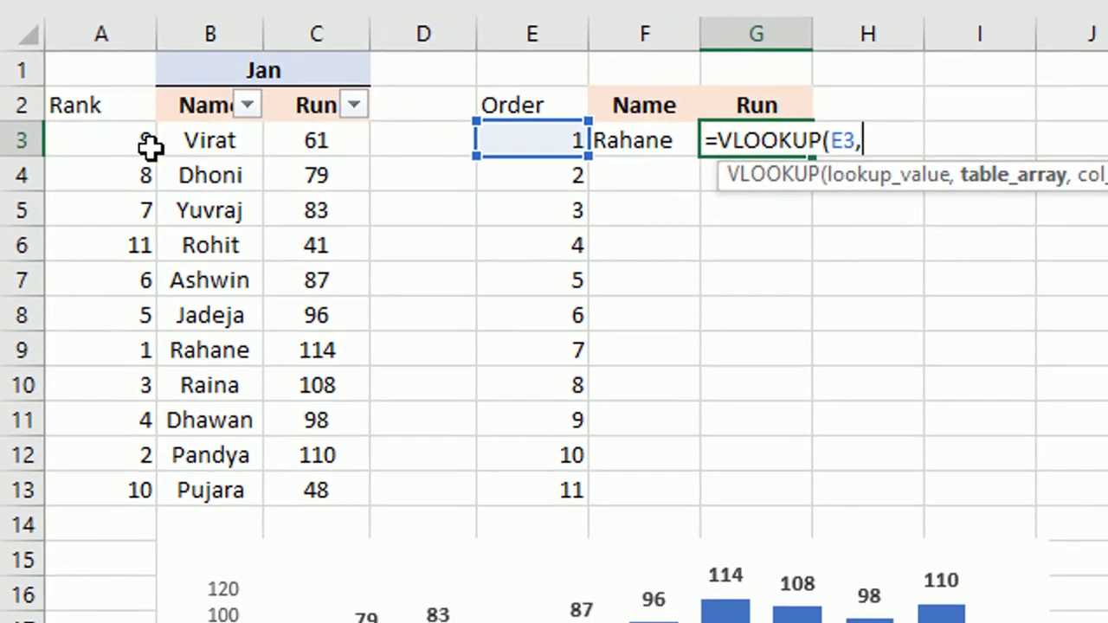
mouse_move(139, 143)
left_mouse_down()
mouse_move(225, 242)
mouse_move(302, 454)
left_mouse_up()
key("F4")
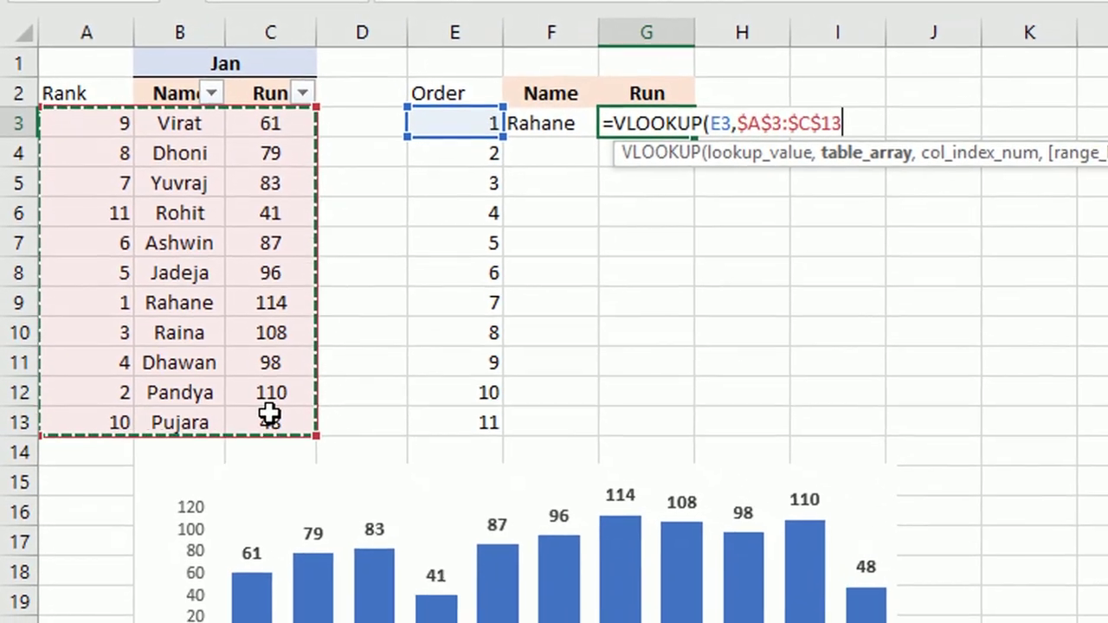
type(",")
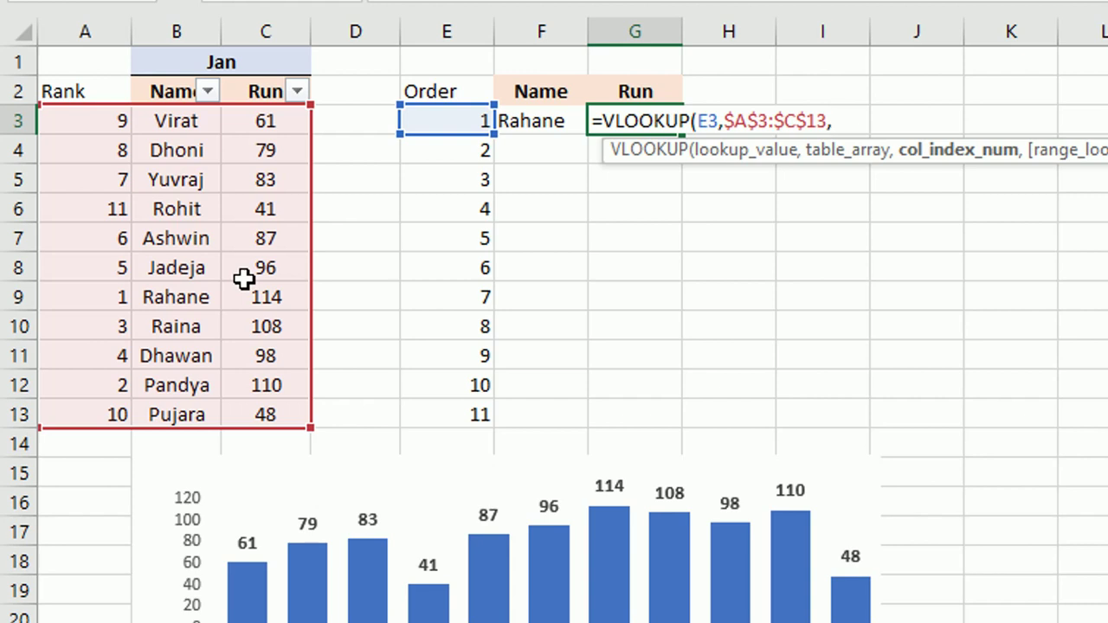
type("3,0")
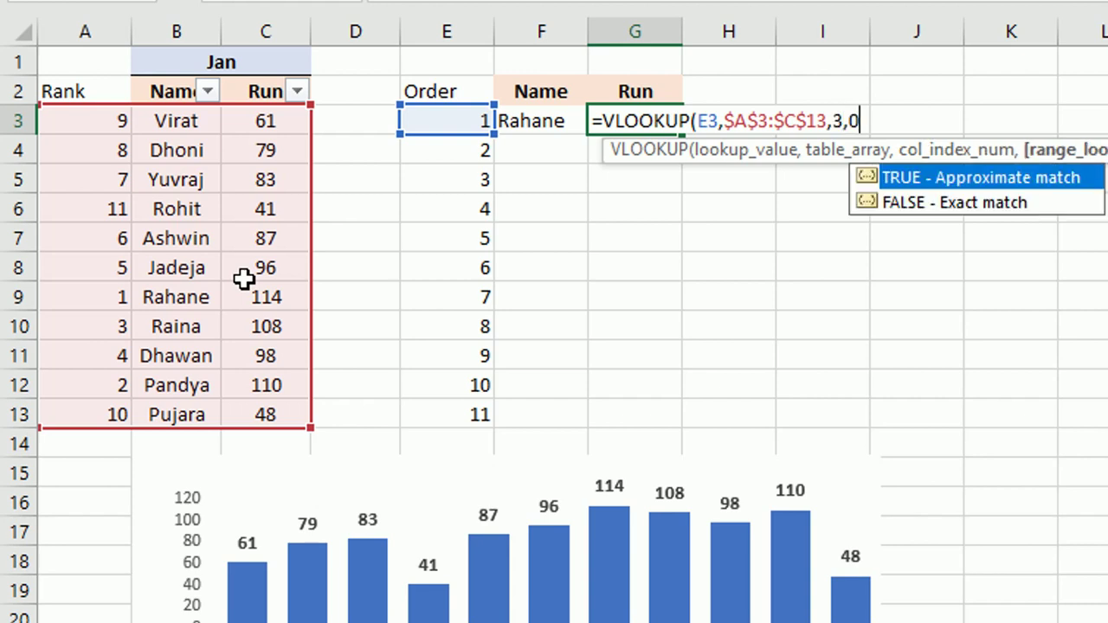
type(")")
key("Return")
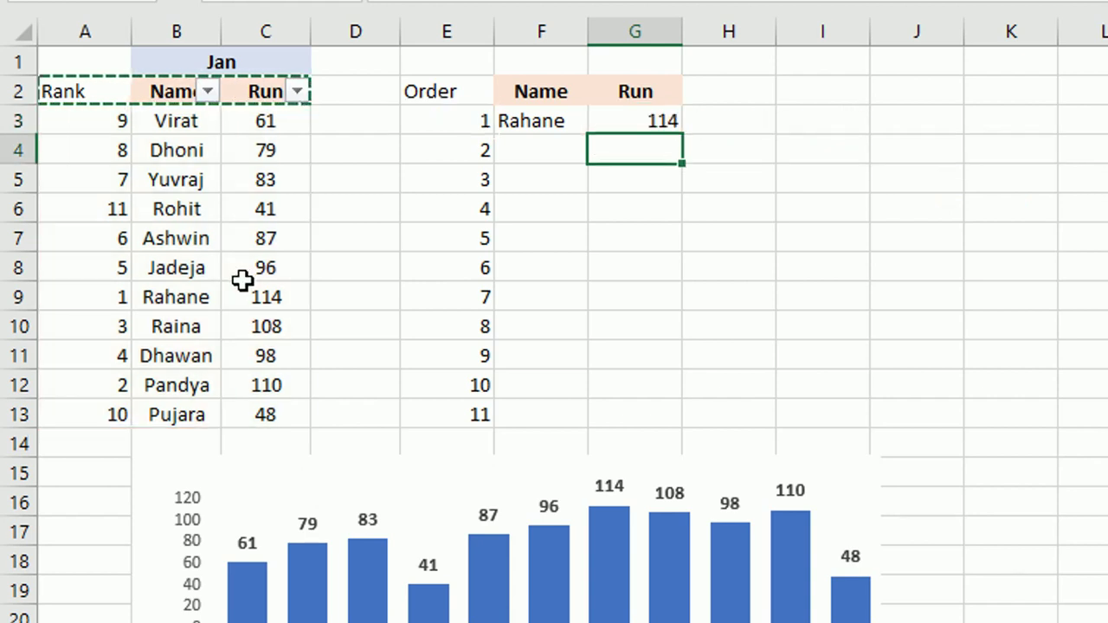
left_click_drag(565, 121, 630, 119)
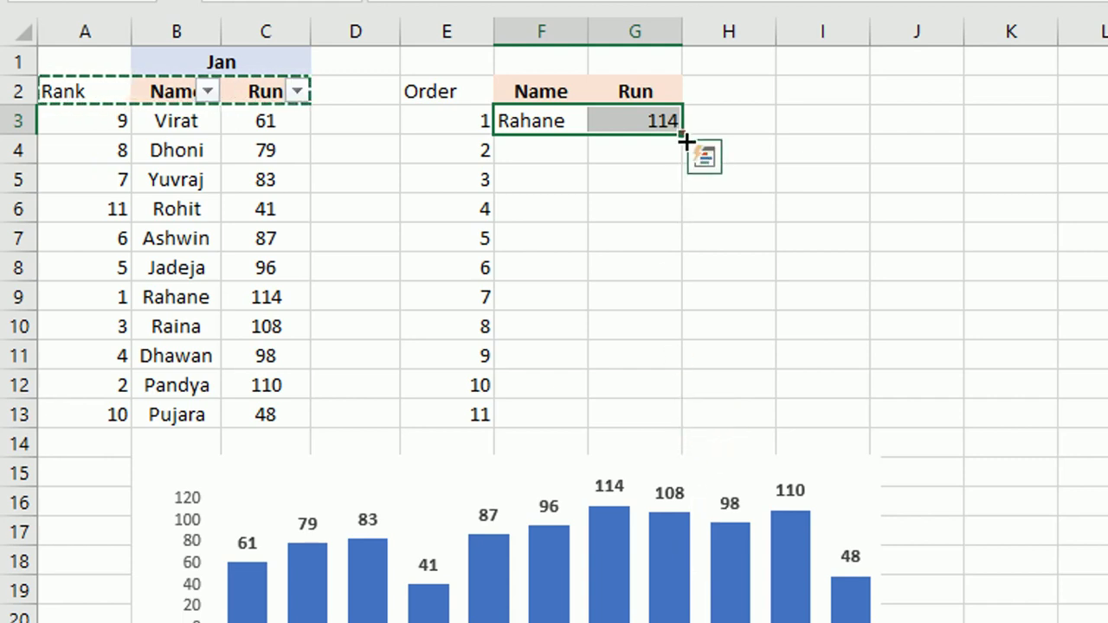
Fill the F3:G3 lookups down to row 13, listing Rahane 114 through Rohit 41.
left_click_drag(682, 135, 682, 419)
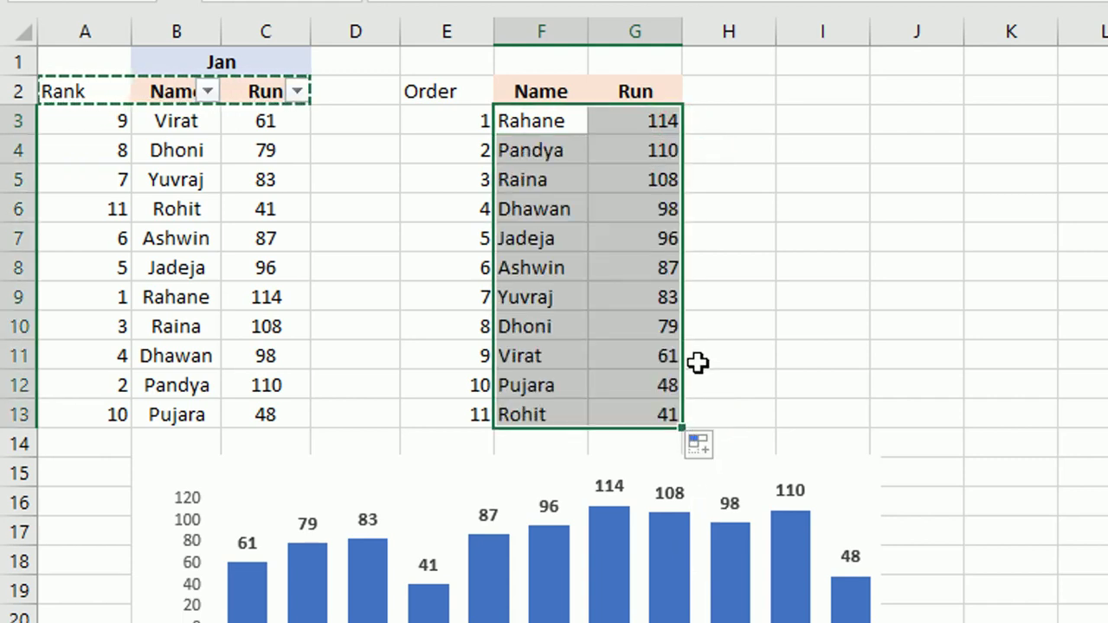
key("Escape")
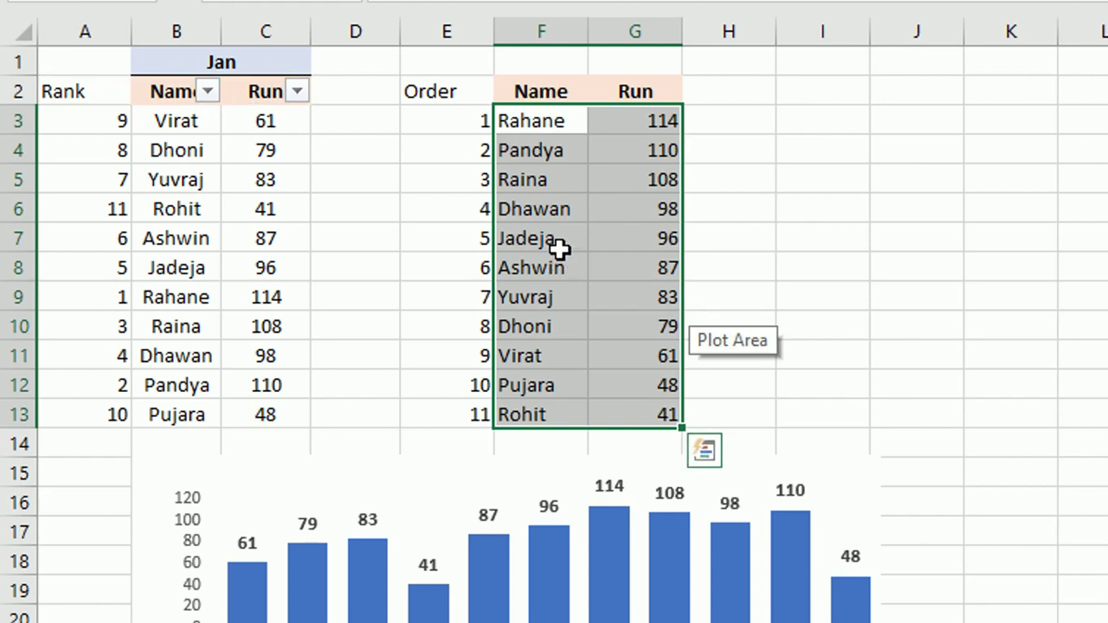
Point the chart's data at the sorted table F2:G13 and add value labels to the bars.
right_click(428, 533)
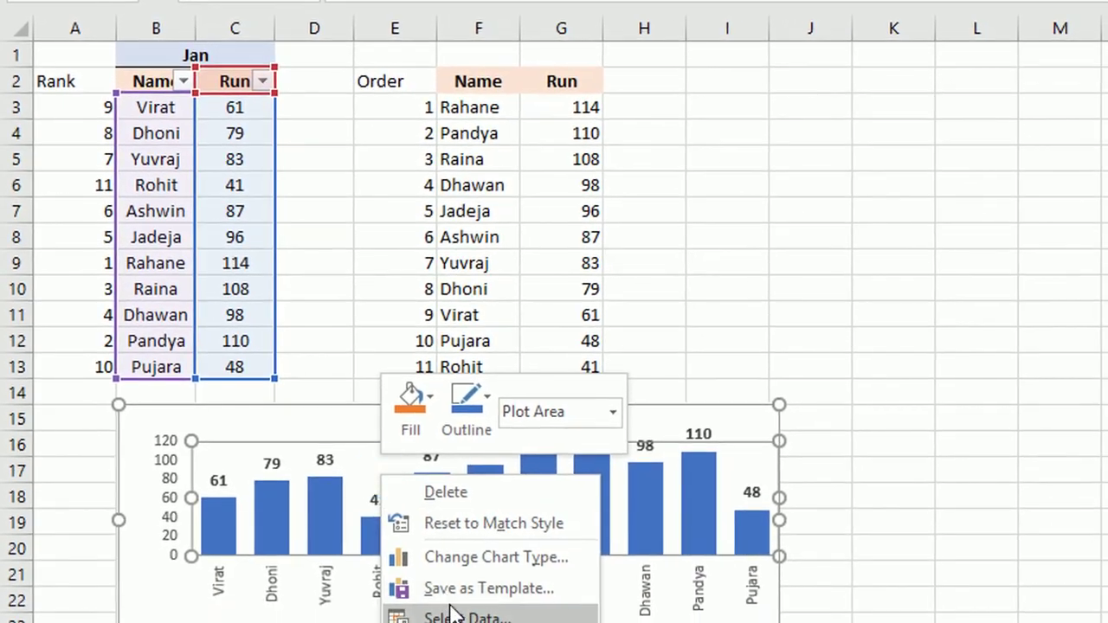
left_click(451, 613)
left_click_drag(478, 81, 602, 375)
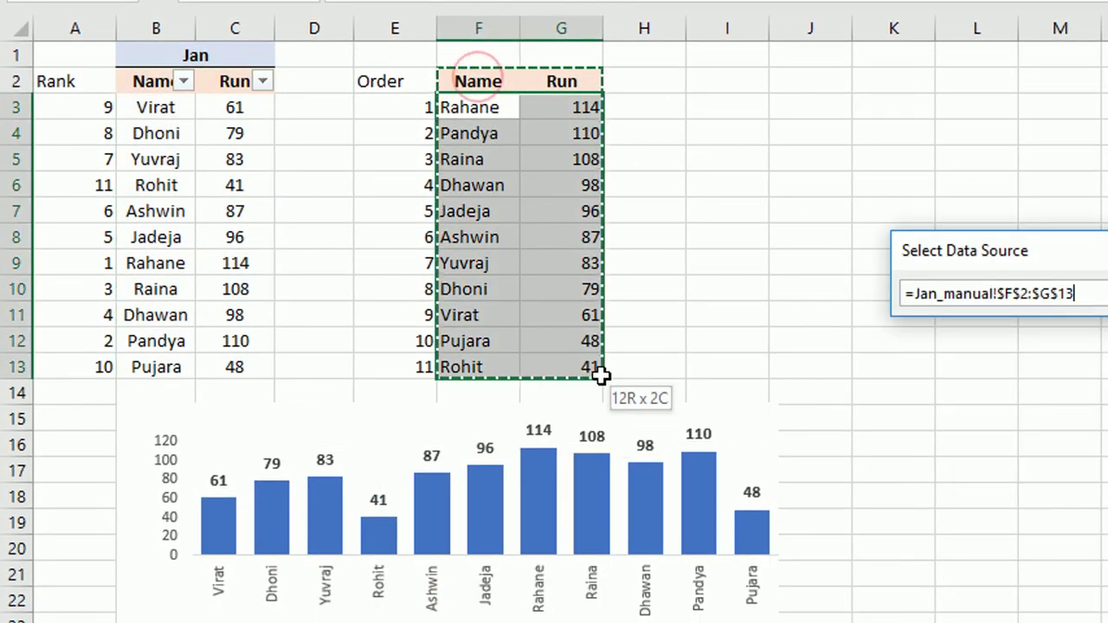
key("Return")
right_click(557, 547)
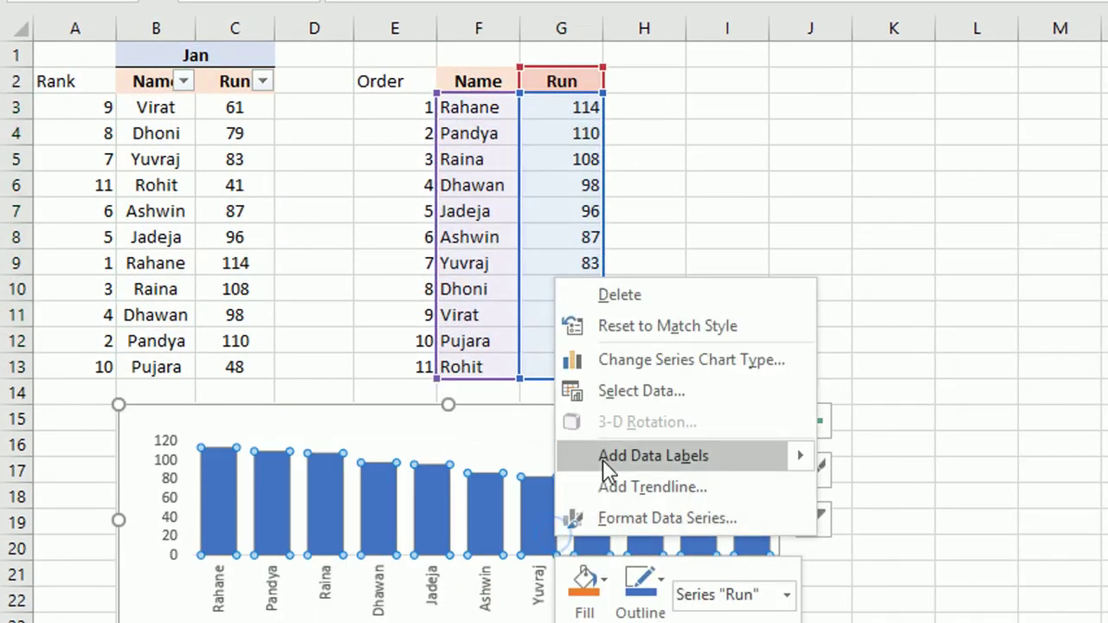
left_click(609, 468)
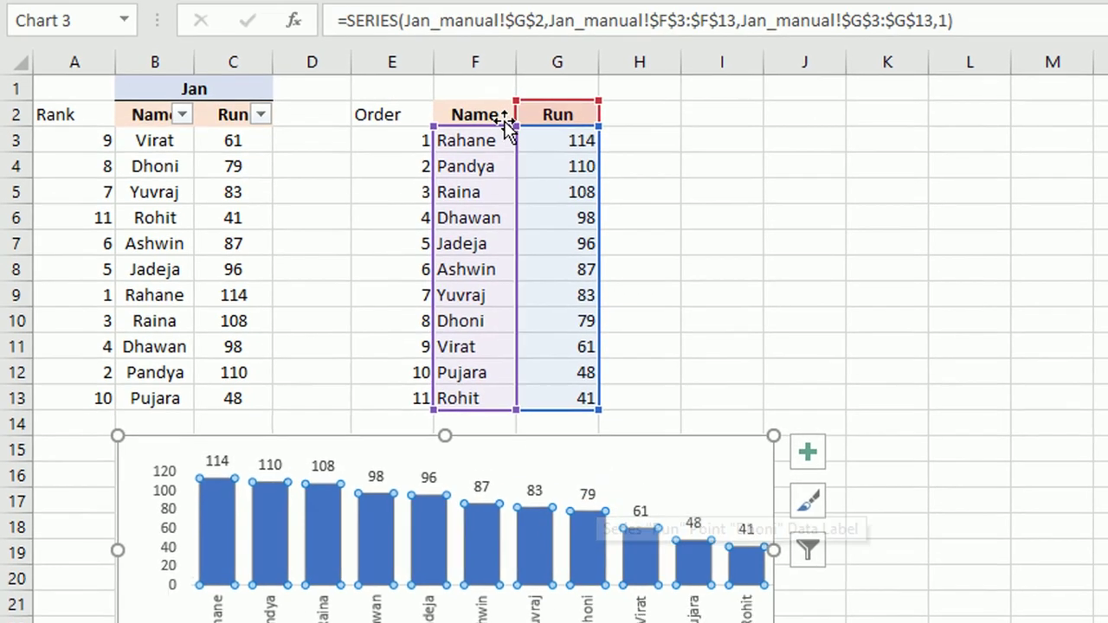
Copy the Name header's formatting onto the Order and Rank headers.
left_click(505, 122)
left_click(173, 156)
left_click(373, 312)
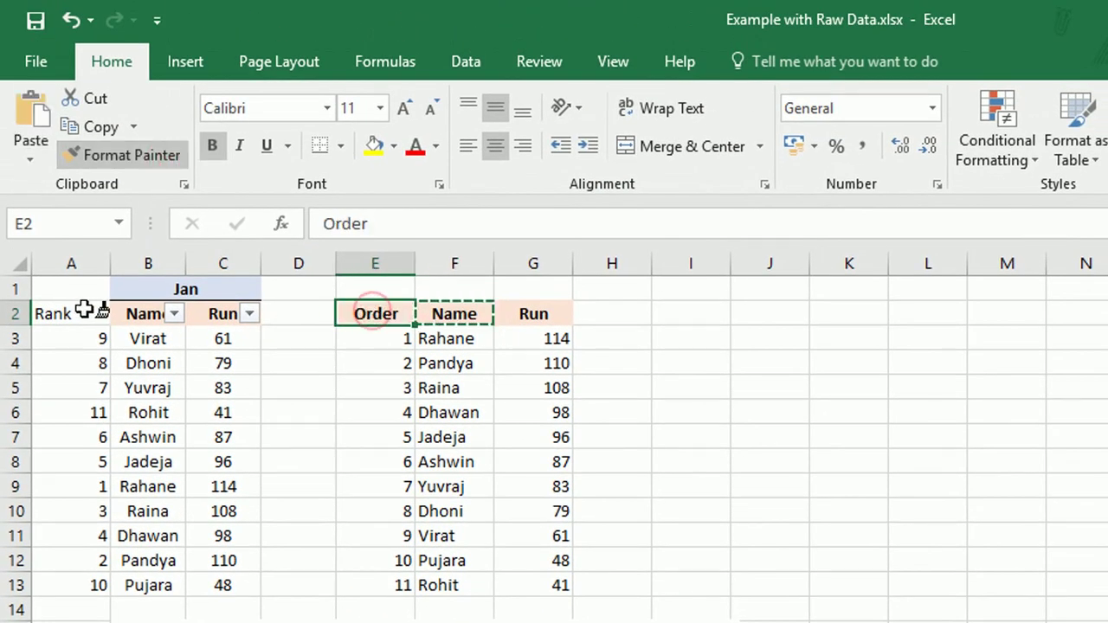
left_click(84, 310)
key("Escape")
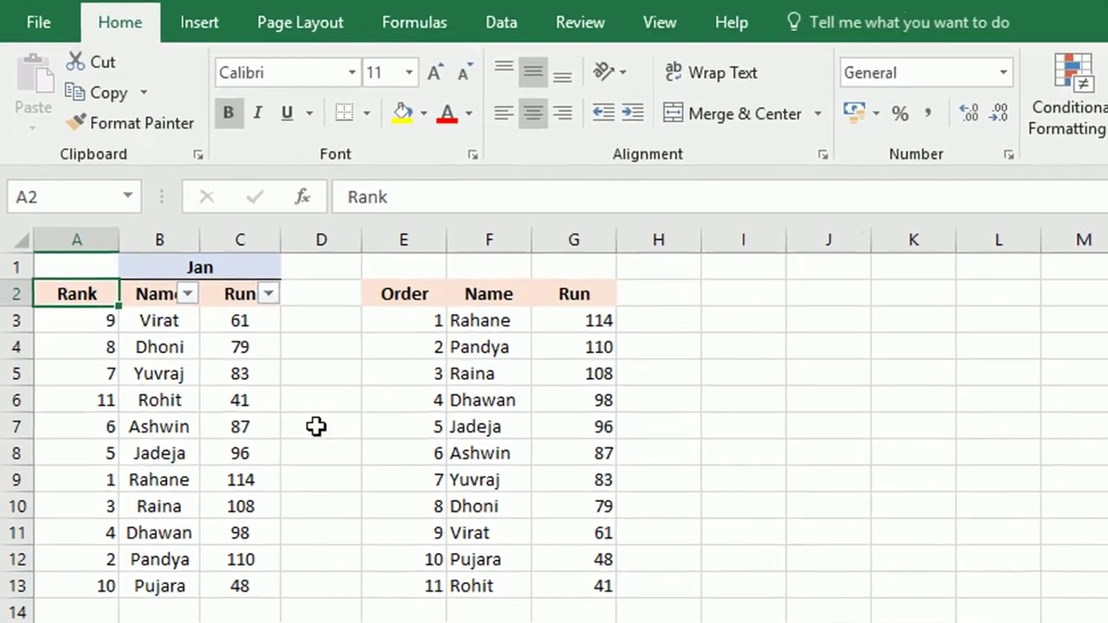
left_click(255, 453)
Change Jadeja's runs to 100 and Yuvraj's to 400, putting Yuvraj at rank 1.
type("10")
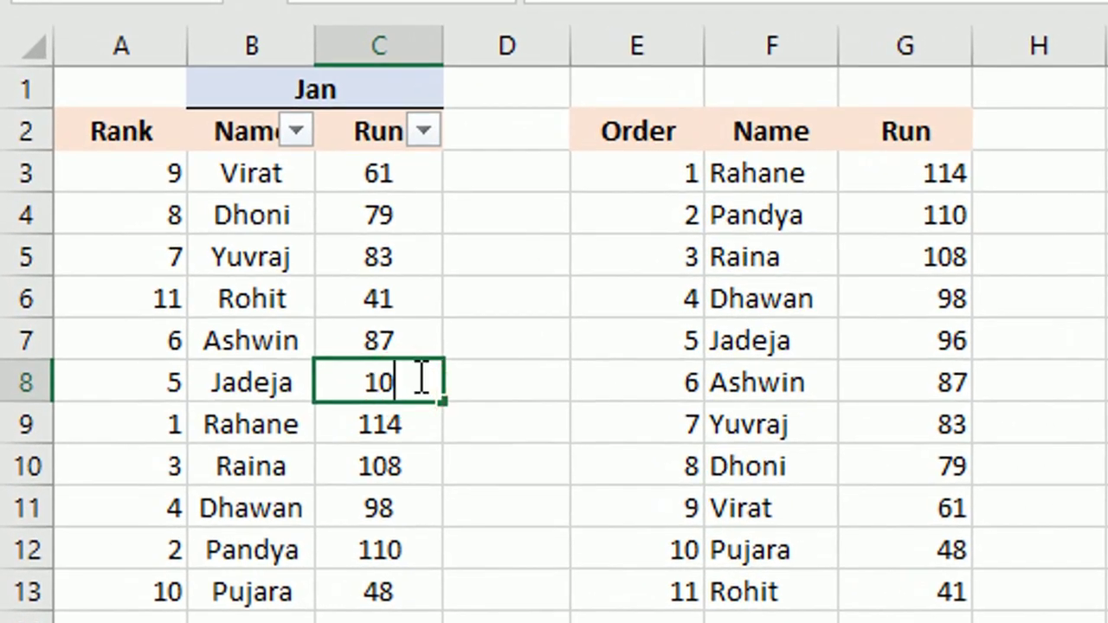
type("0")
key("Return")
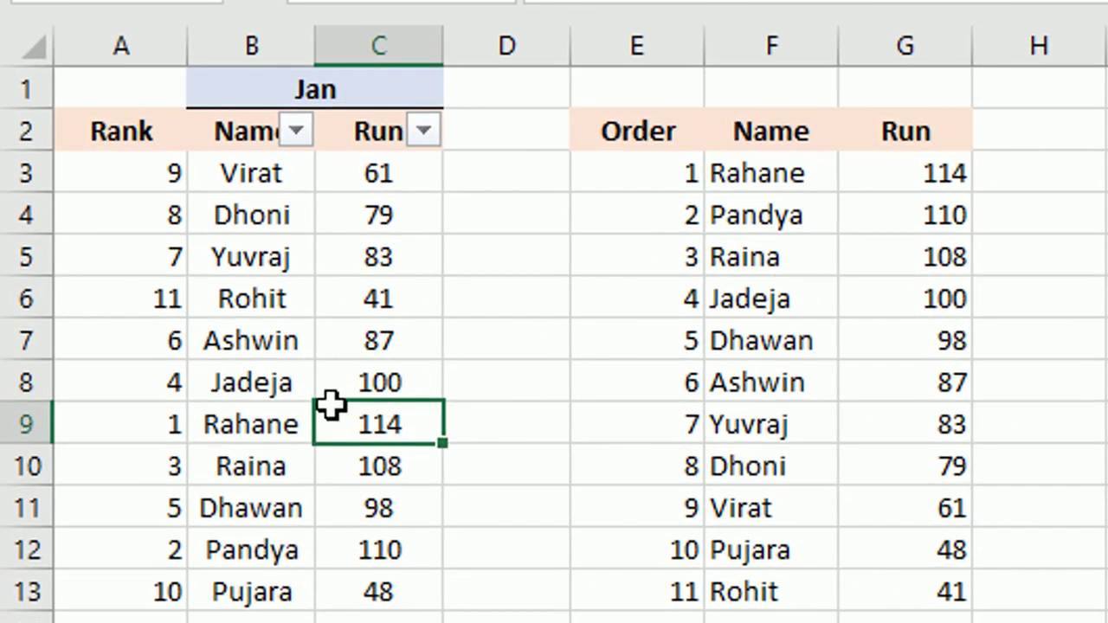
left_click(406, 381)
left_click(161, 379)
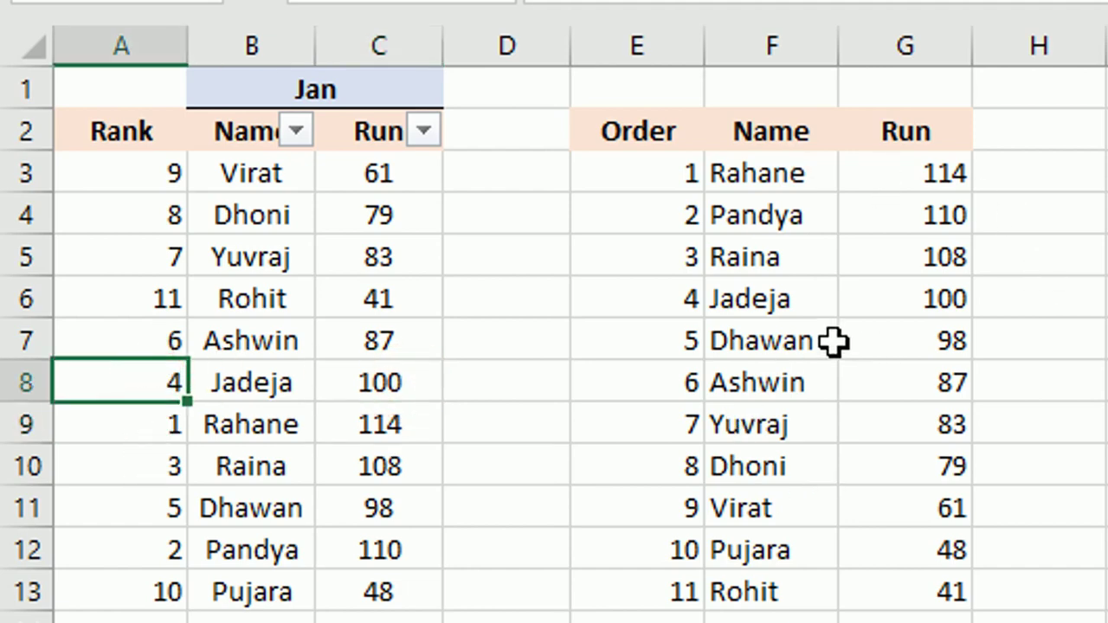
left_click(387, 251)
type("400")
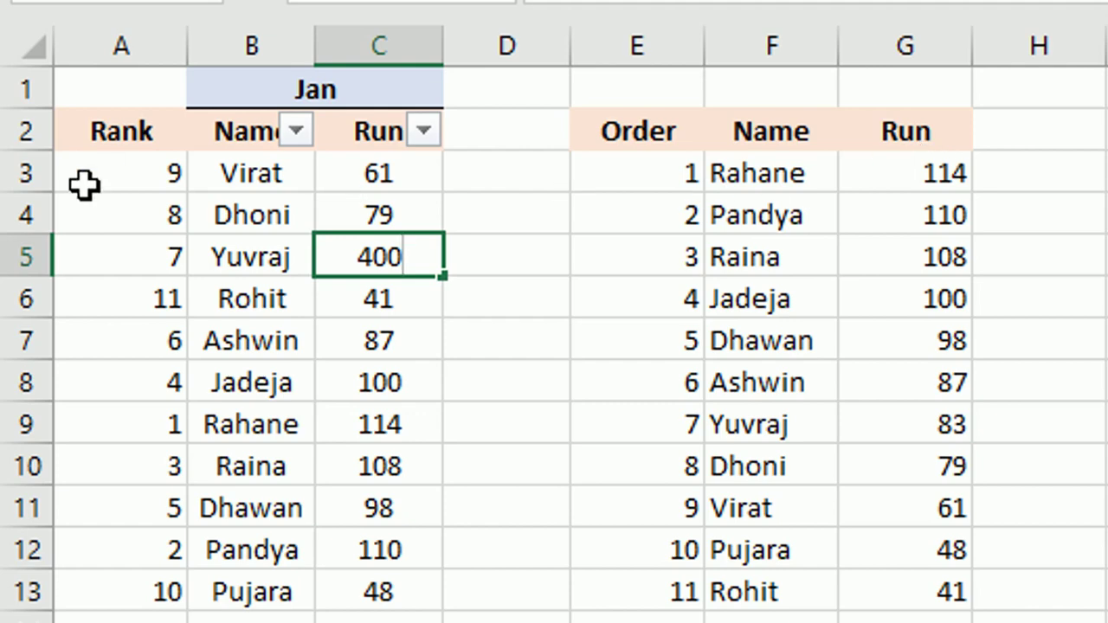
key("Return")
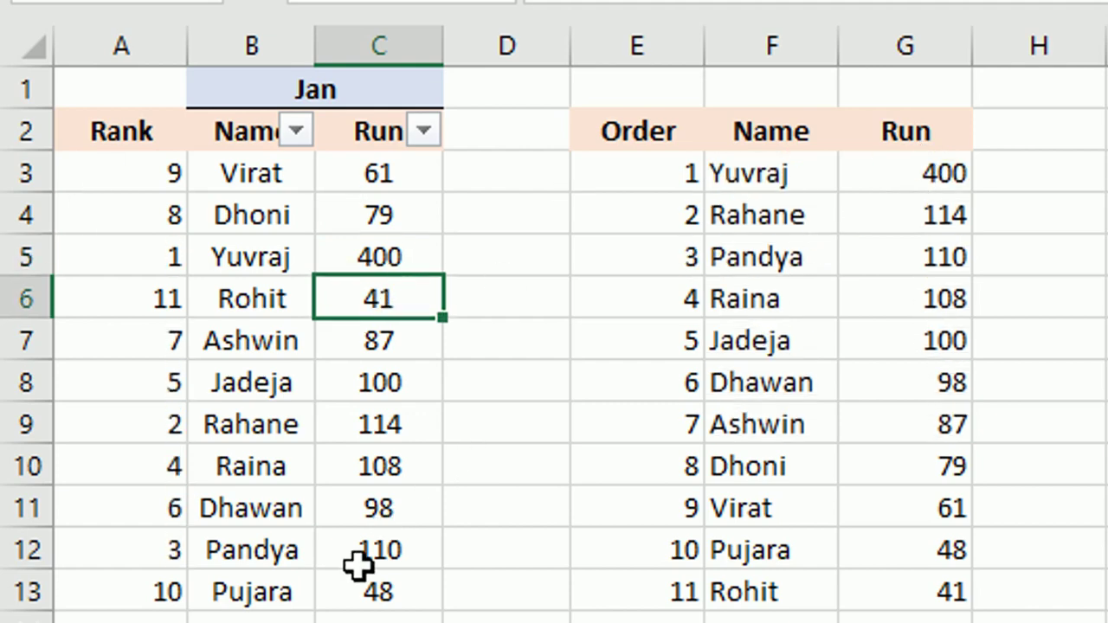
left_click(394, 553)
type("1")
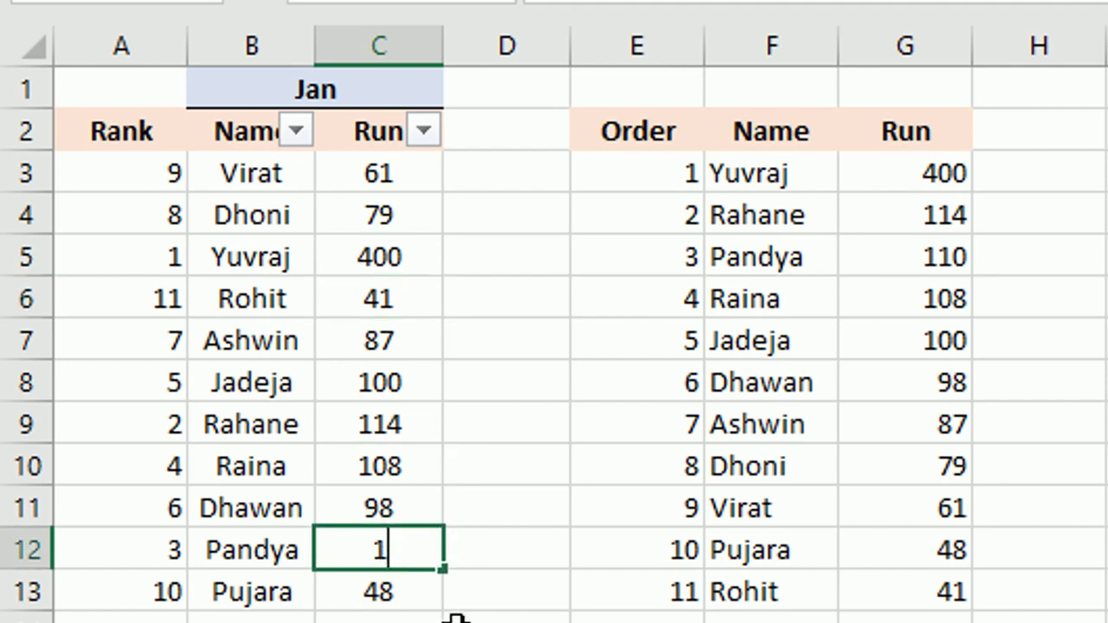
Enter 1 as Pandya's runs, dropping him to rank 11 and last in the chart.
key("Return")
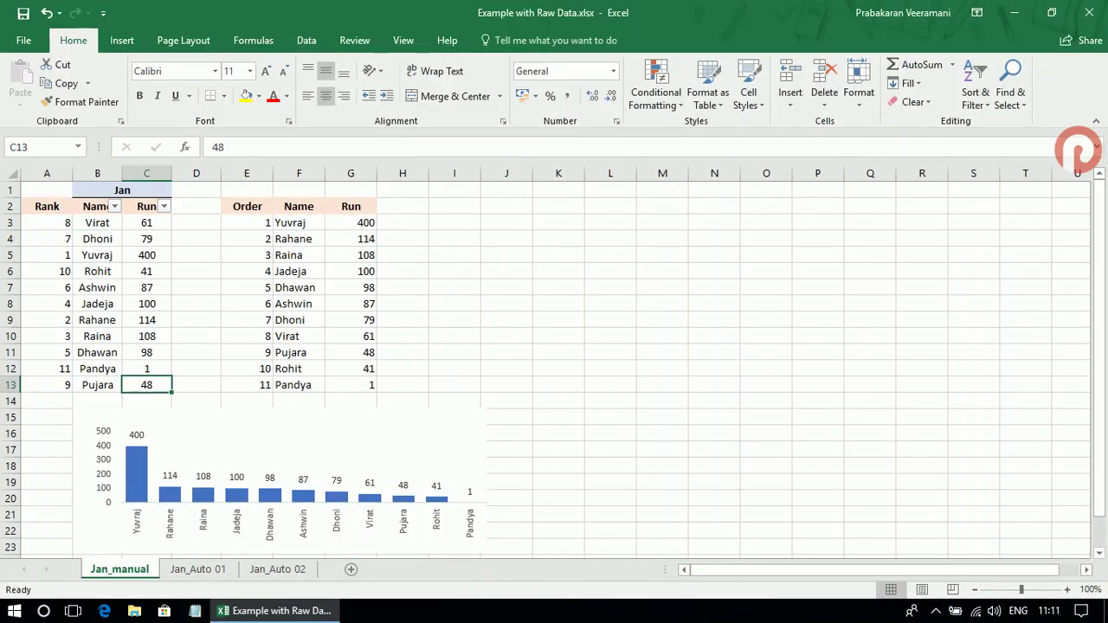
left_click(23, 39)
left_click(43, 141)
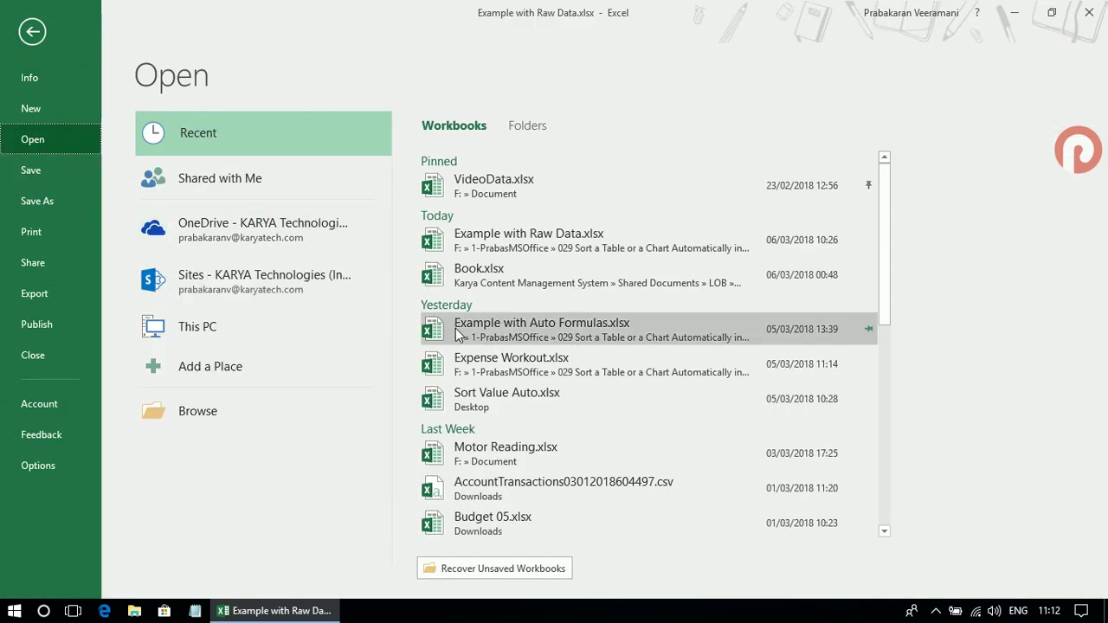
left_click(542, 329)
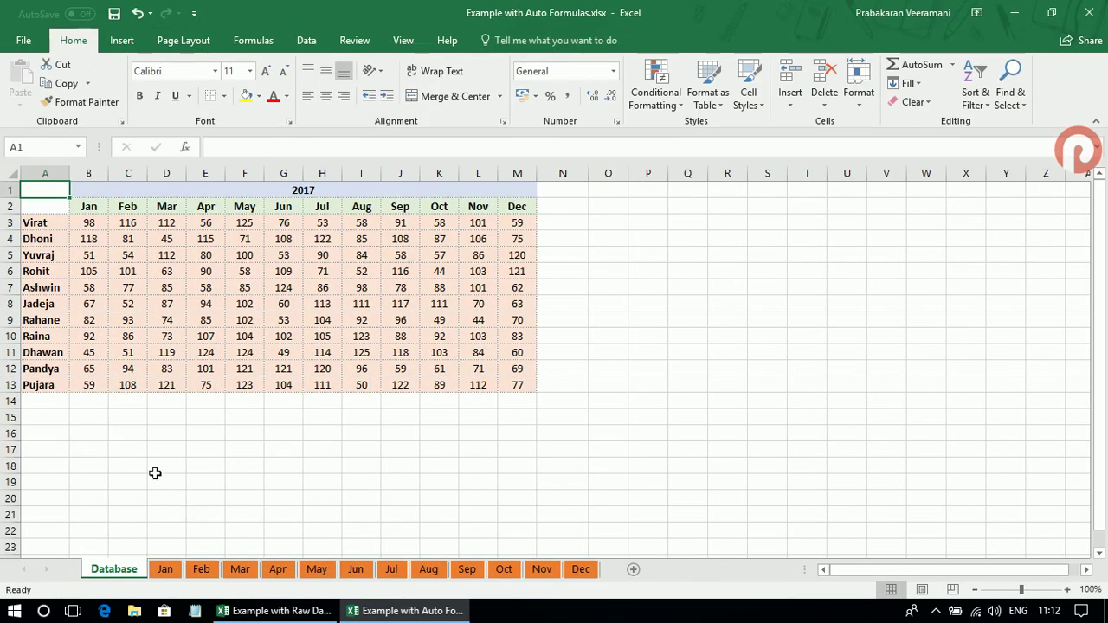
left_click_drag(45, 190, 478, 384)
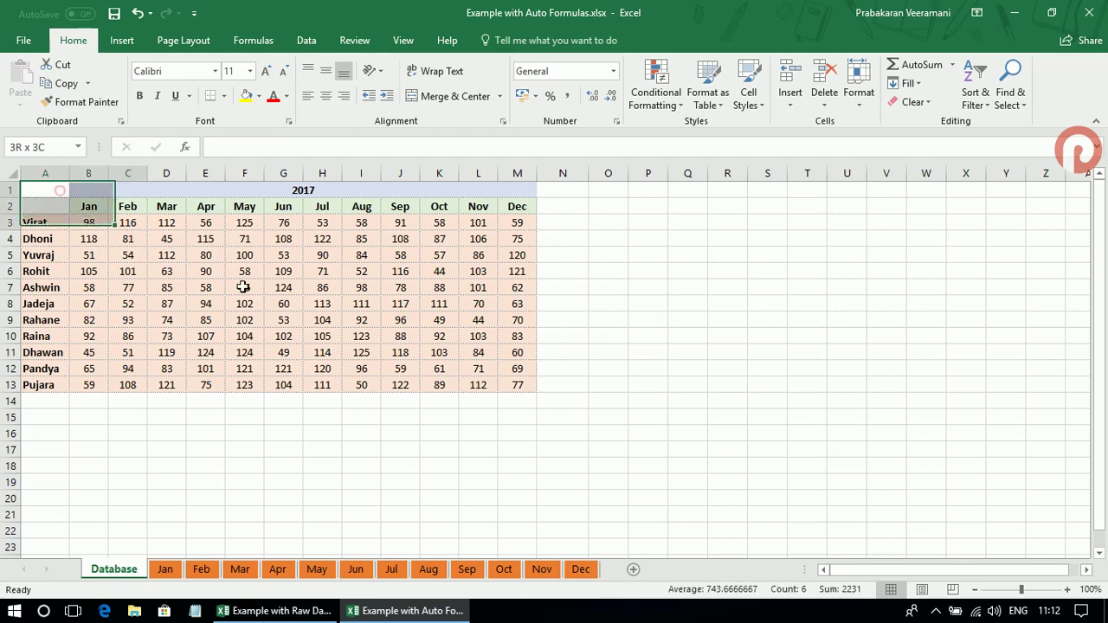
left_click(173, 569)
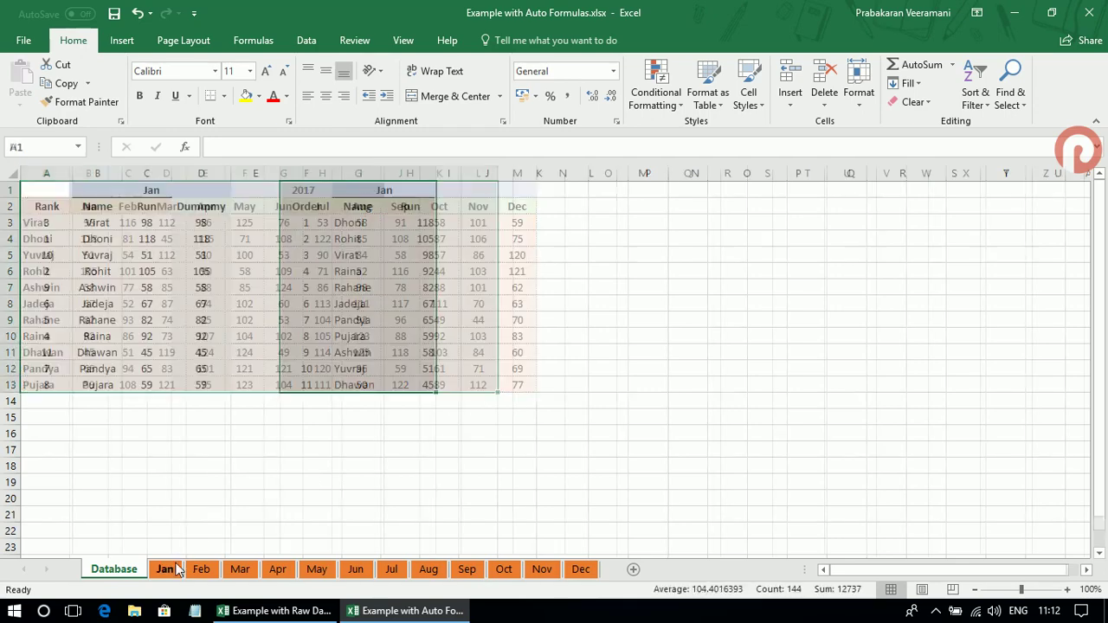
left_click(201, 569)
left_click(240, 568)
left_click(278, 571)
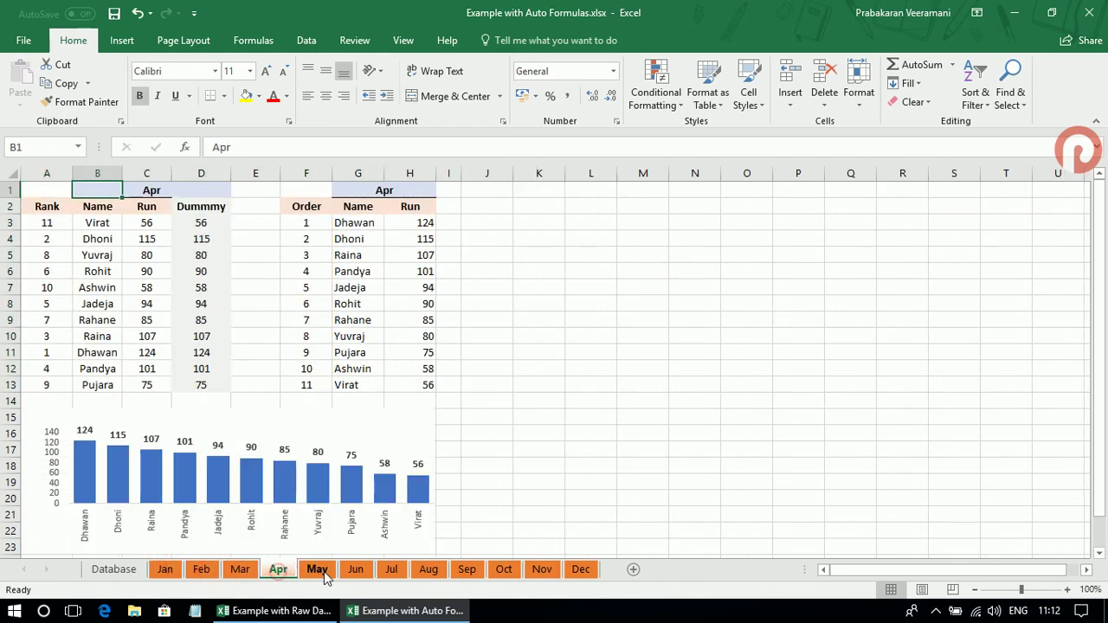
left_click(316, 572)
left_click(355, 572)
left_click(389, 573)
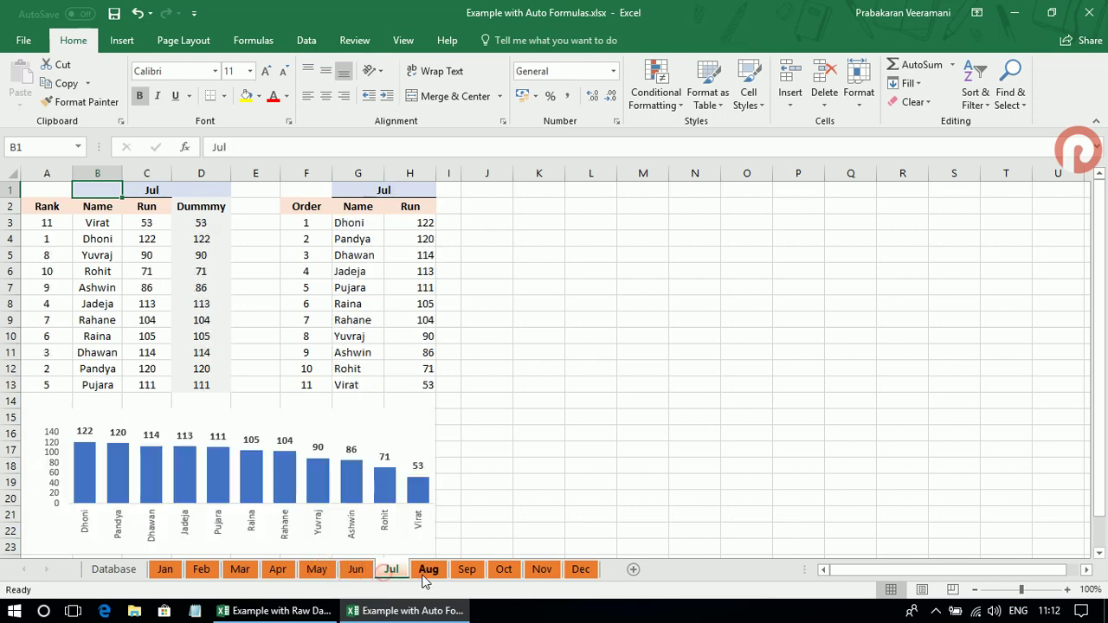
left_click(128, 576)
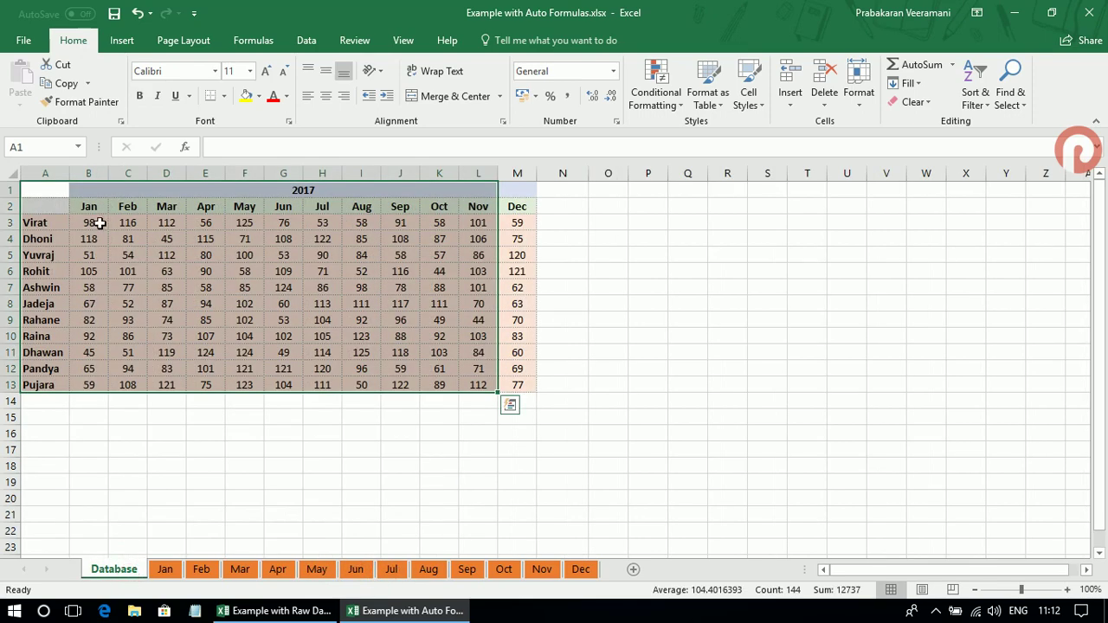
left_click_drag(100, 224, 513, 383)
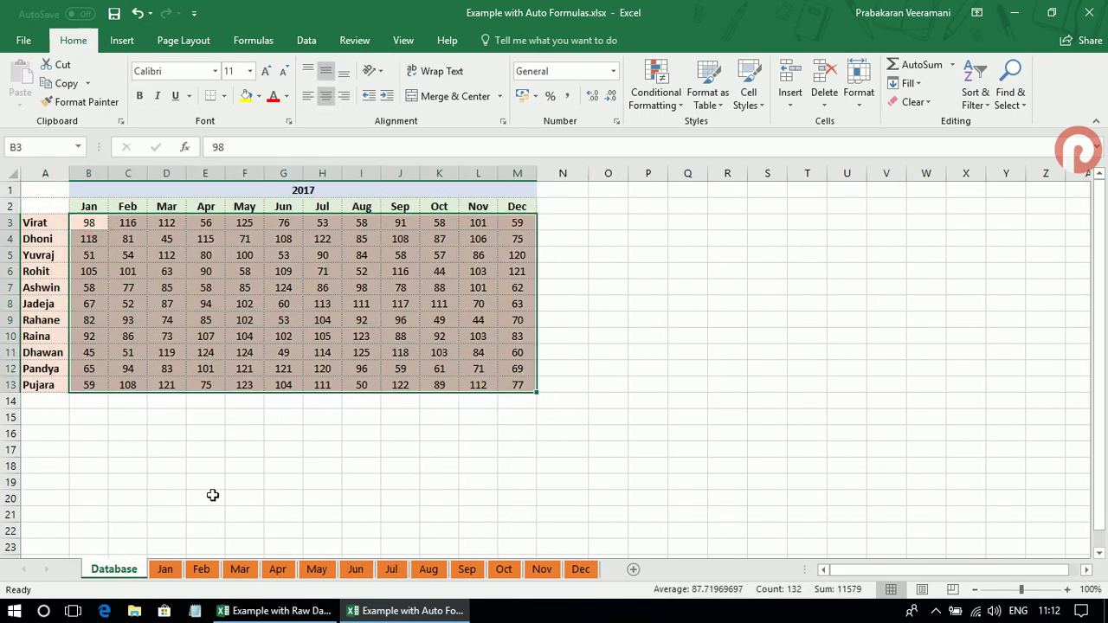
left_click(166, 571)
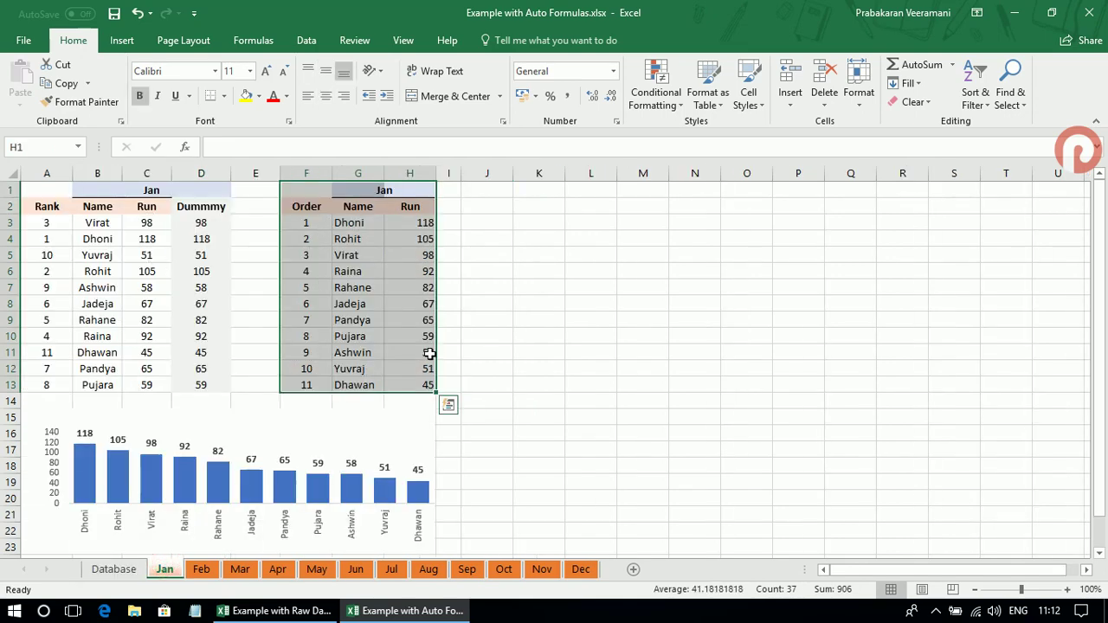
left_click(201, 570)
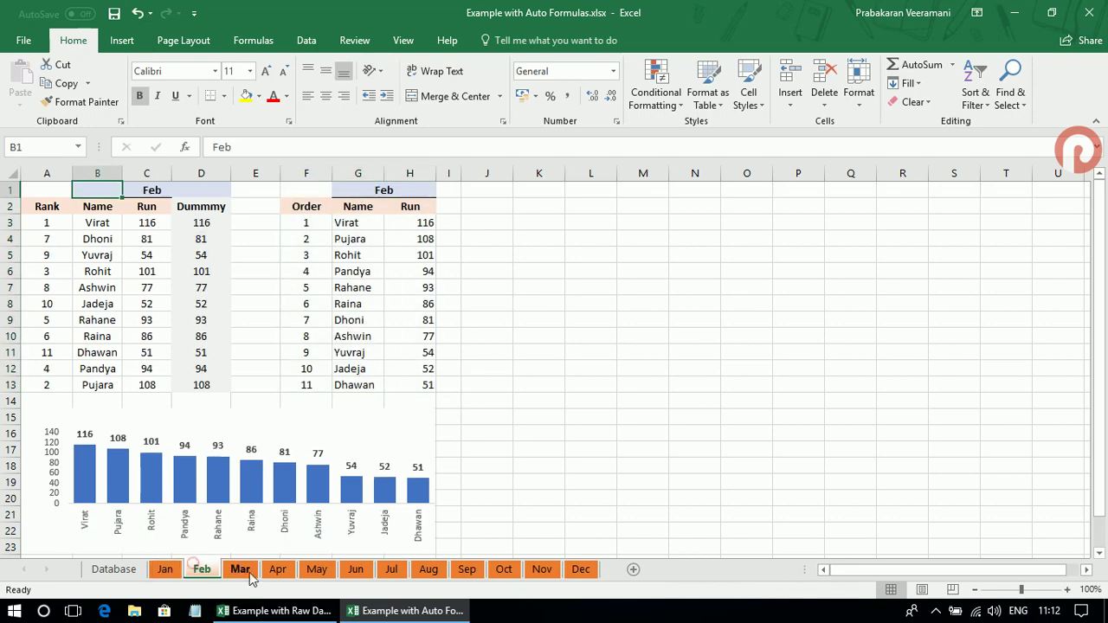
left_click(240, 570)
left_click(278, 571)
left_click(315, 572)
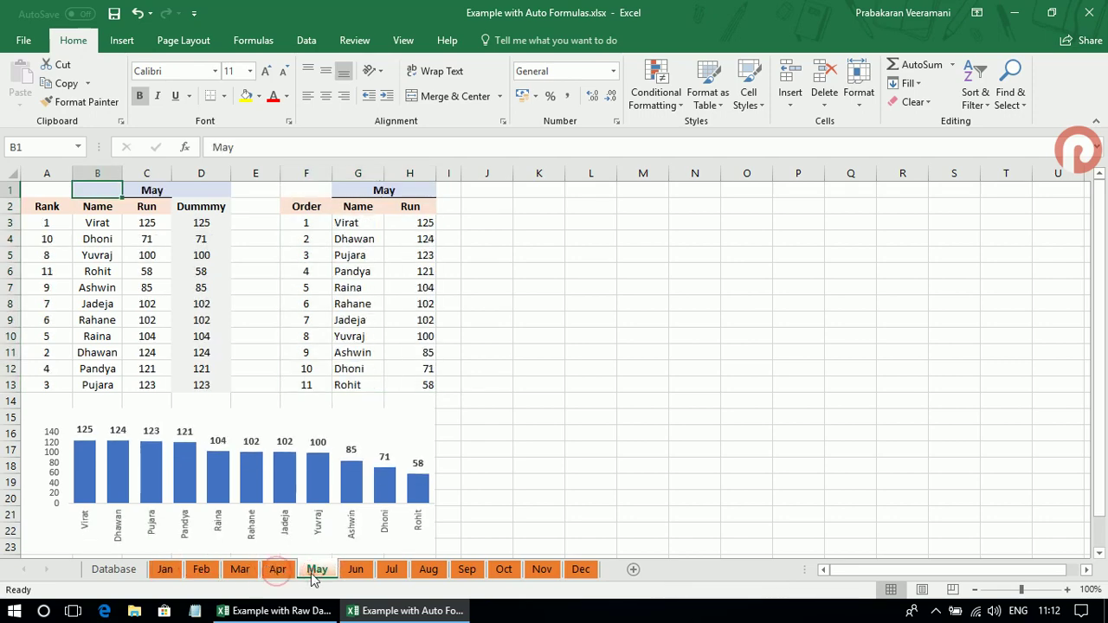
left_click(351, 572)
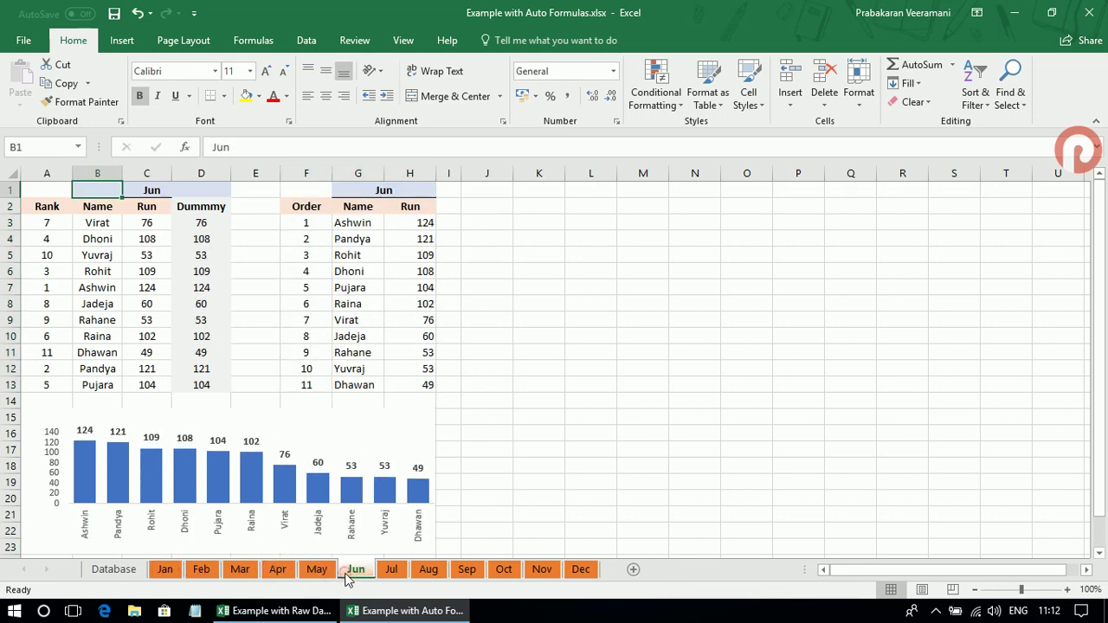
left_click(86, 570)
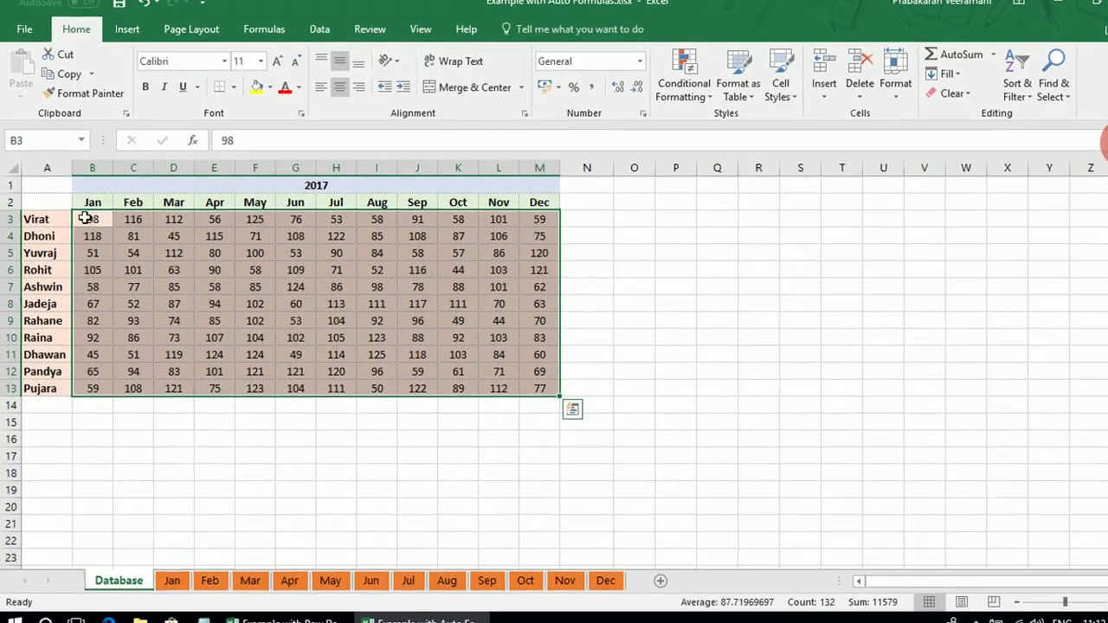
Fill B3:M13 with =RANDBETWEEN(50,150) in one go using Ctrl+Enter.
left_click_drag(91, 220, 562, 396)
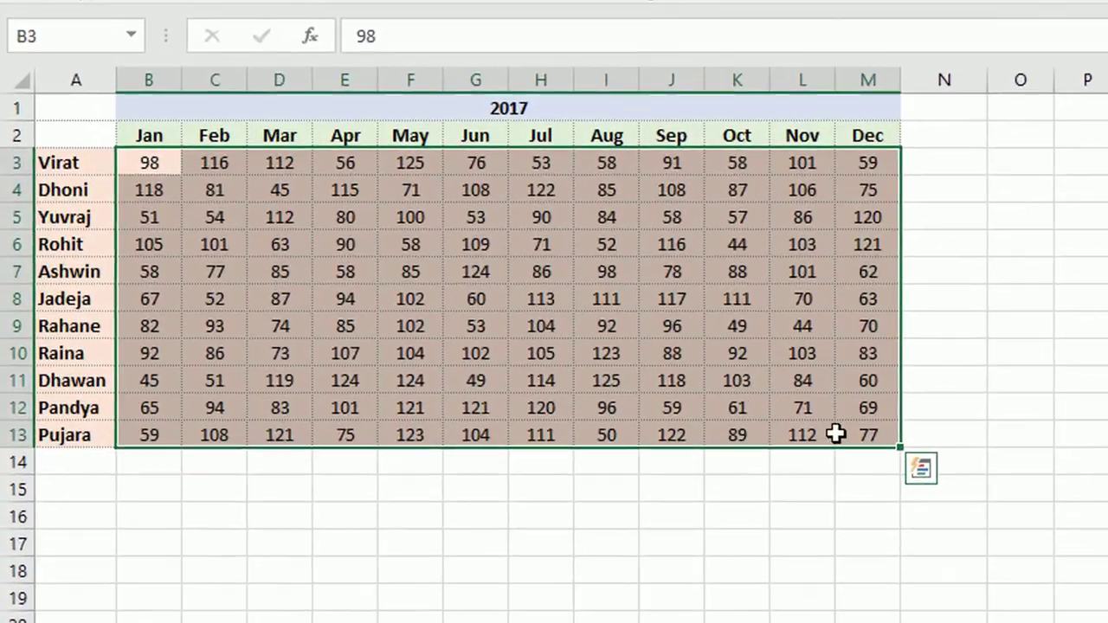
type("=randbe")
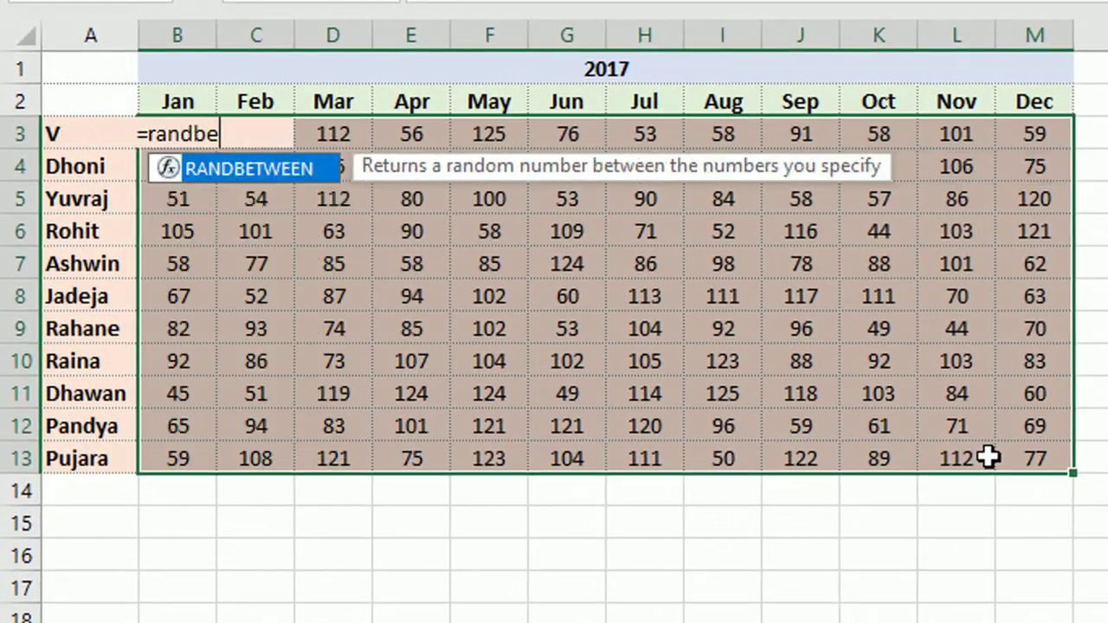
type("tw")
key("Tab")
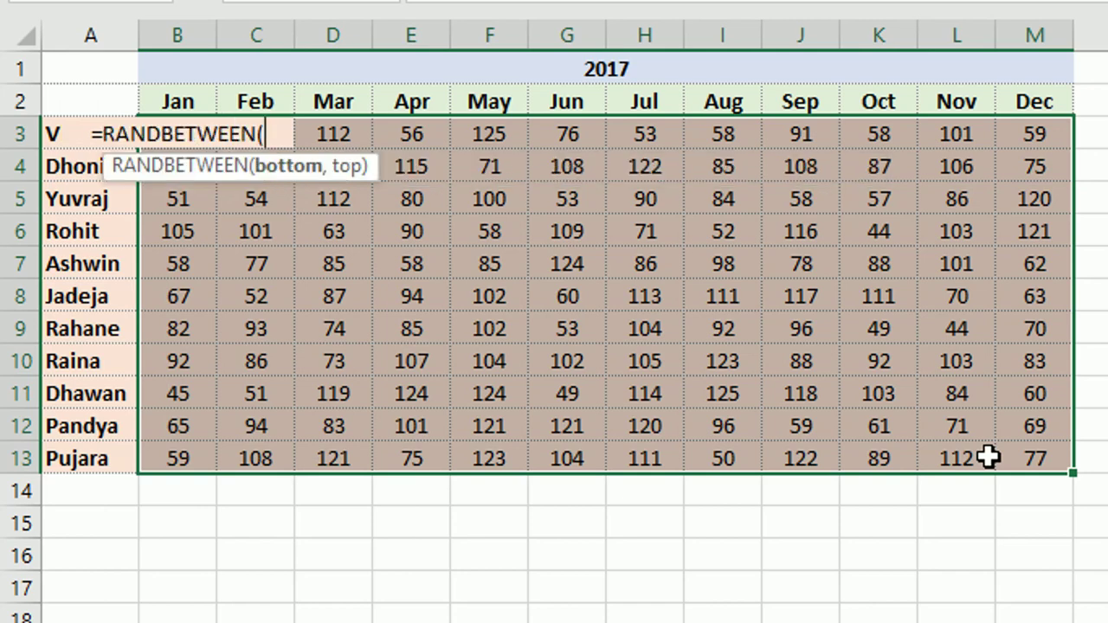
type("50,150")
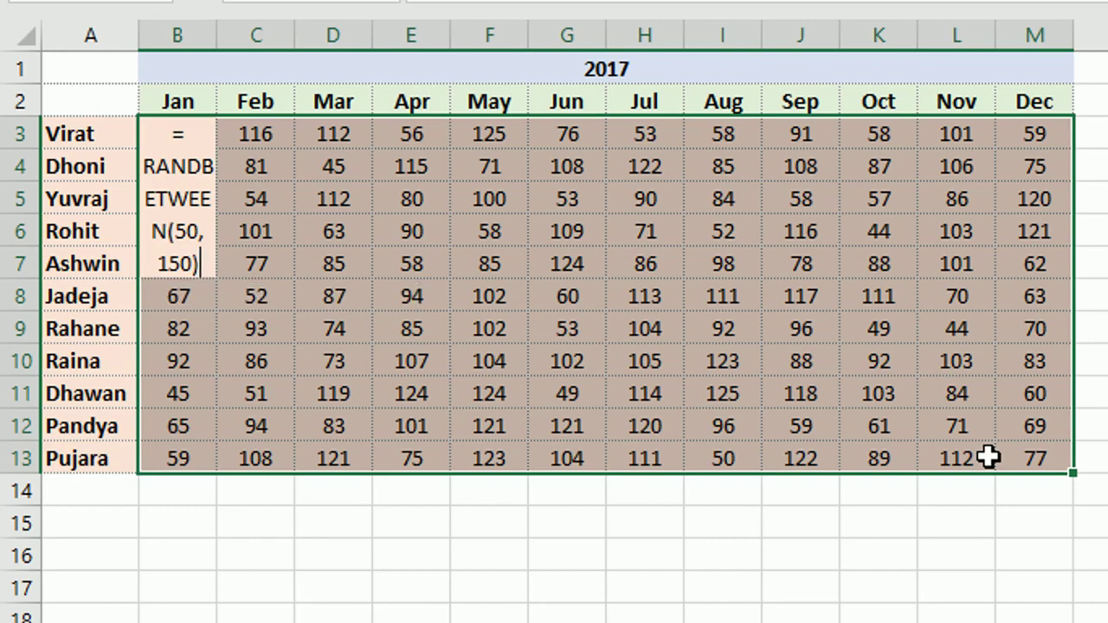
key("ctrl+Return")
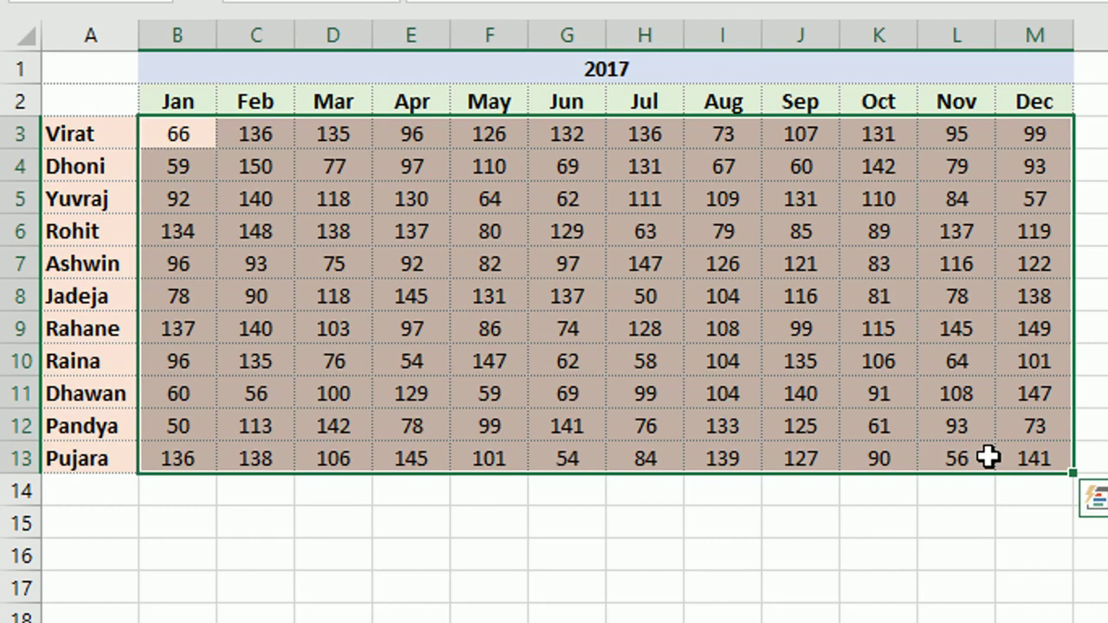
left_click(117, 143)
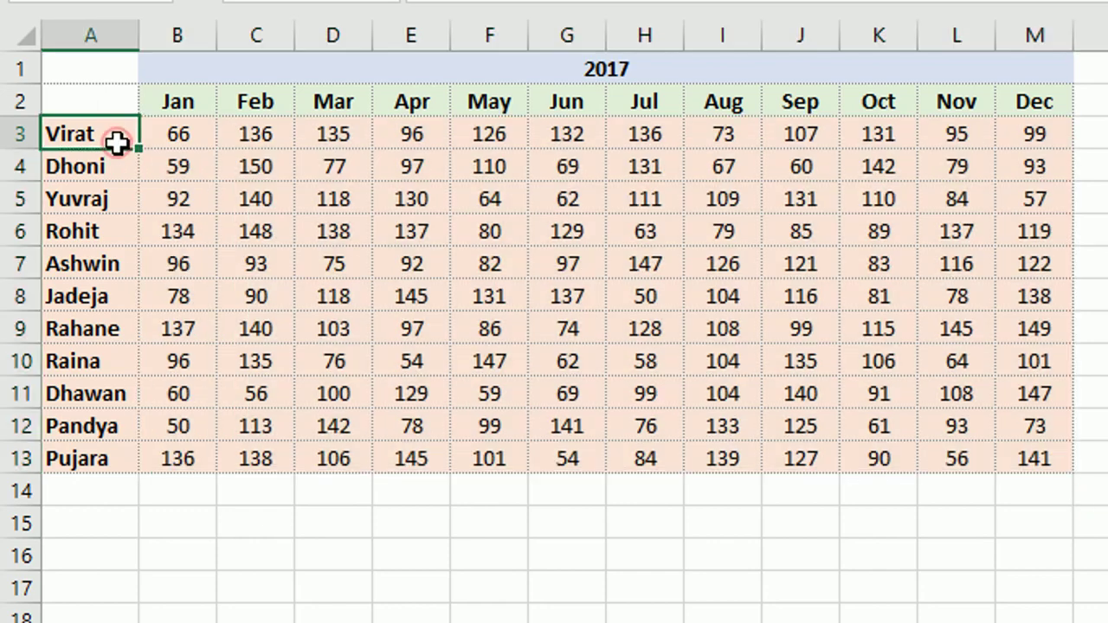
left_click(189, 142)
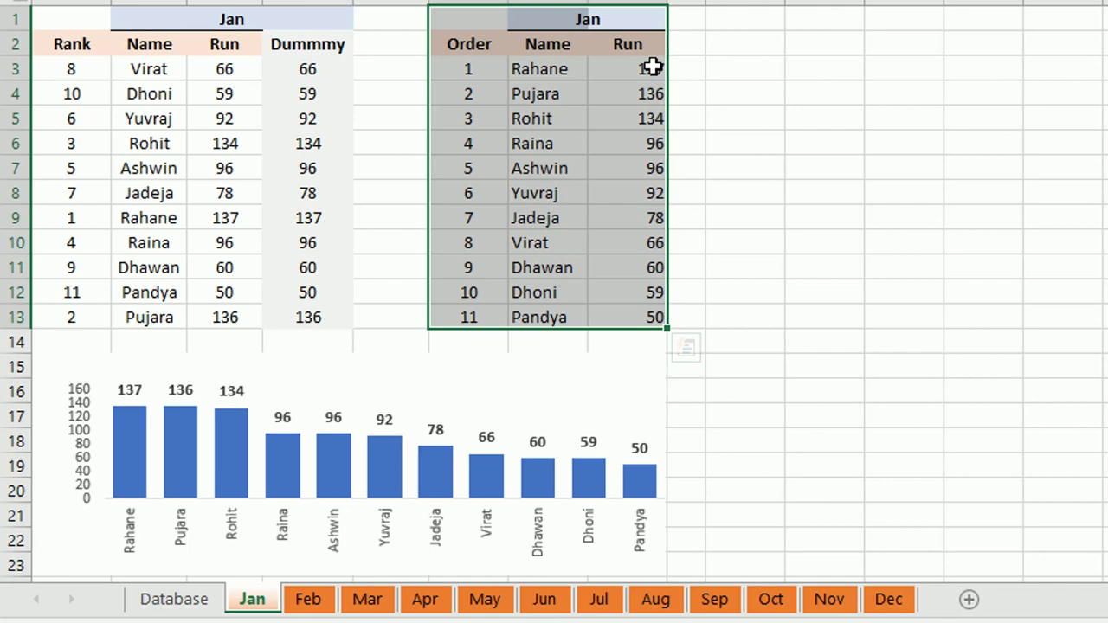
Step through the Feb to Dec sheets, reviewing each sorted runs table and bar chart.
left_click(315, 604)
left_click(369, 601)
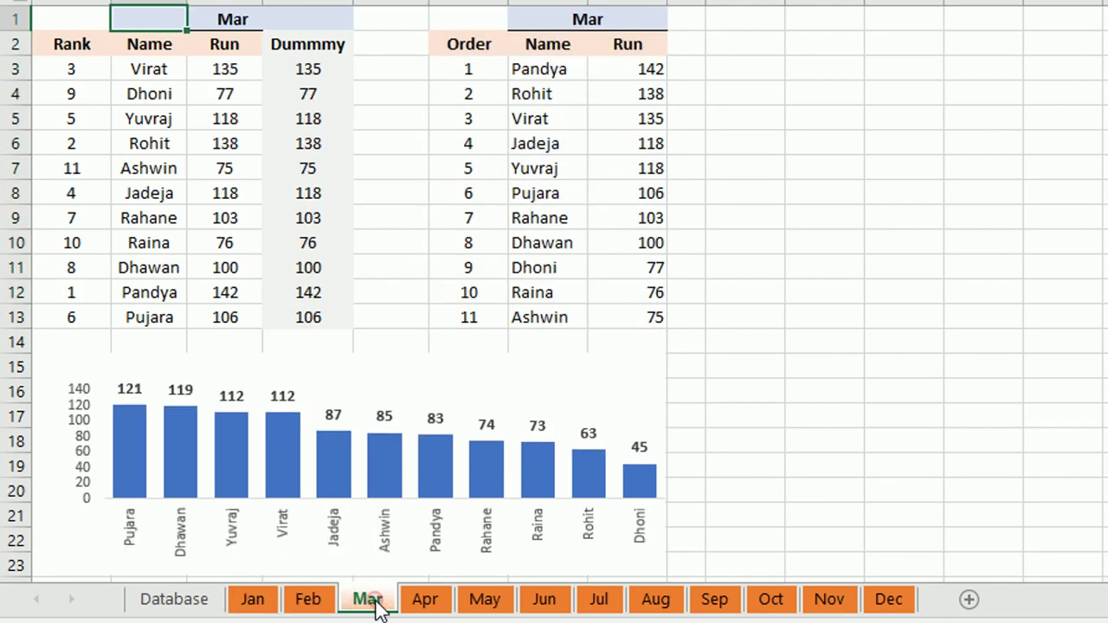
left_click(424, 604)
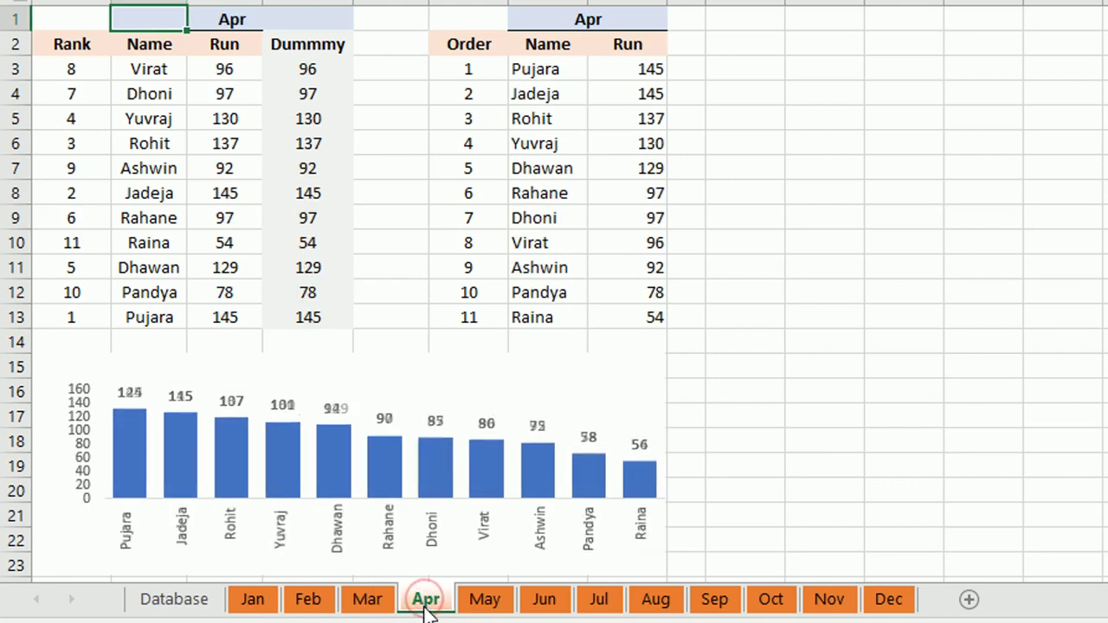
left_click(472, 606)
left_click(541, 607)
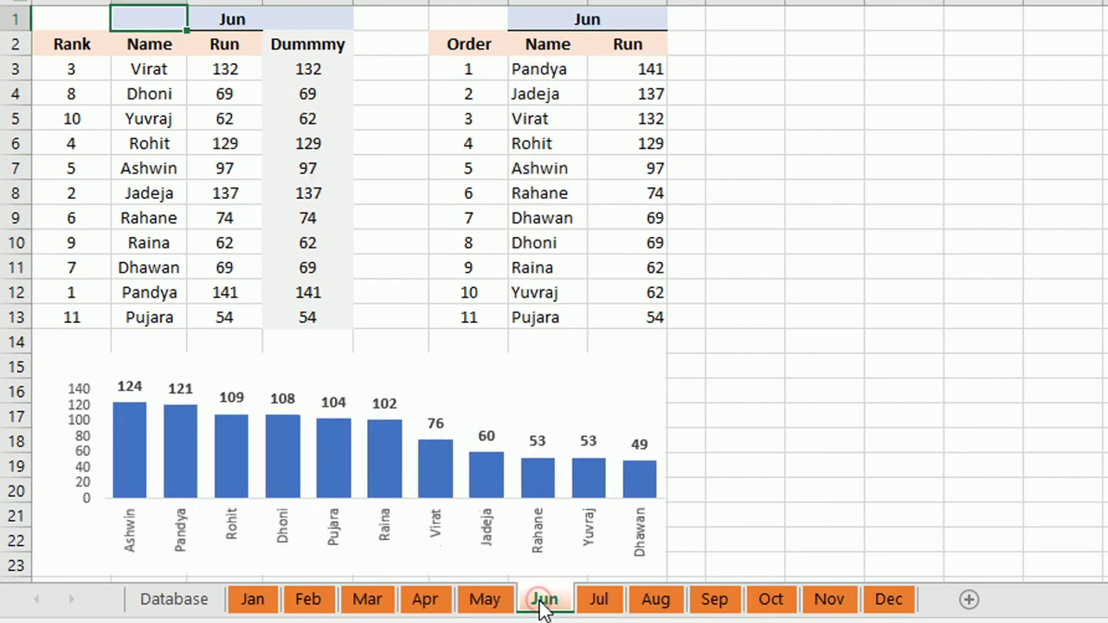
left_click(606, 606)
left_click(655, 608)
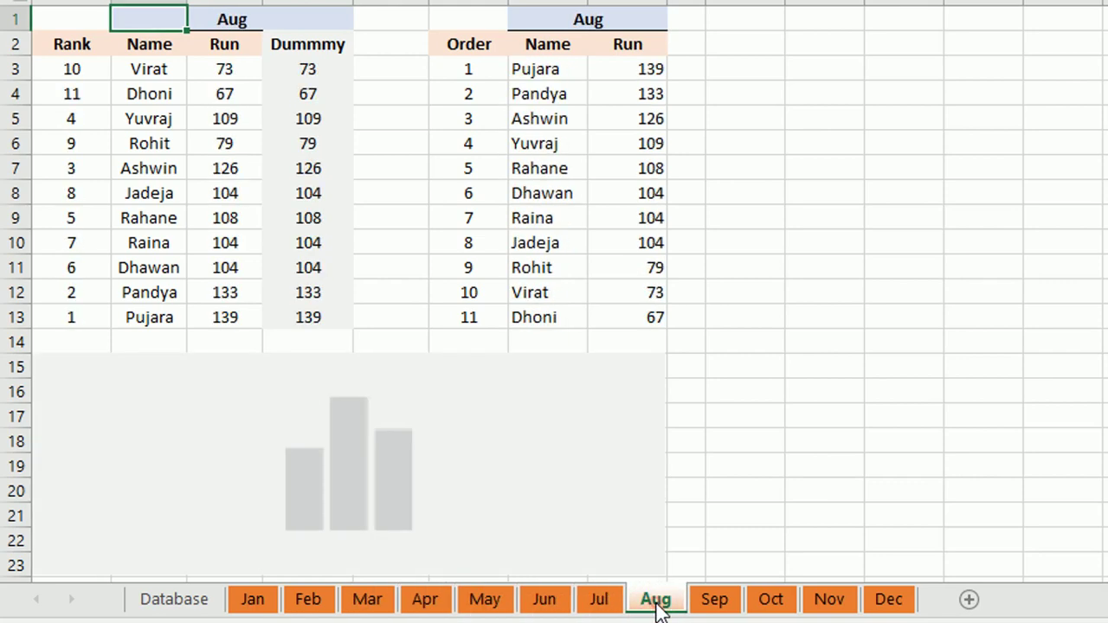
left_click(713, 607)
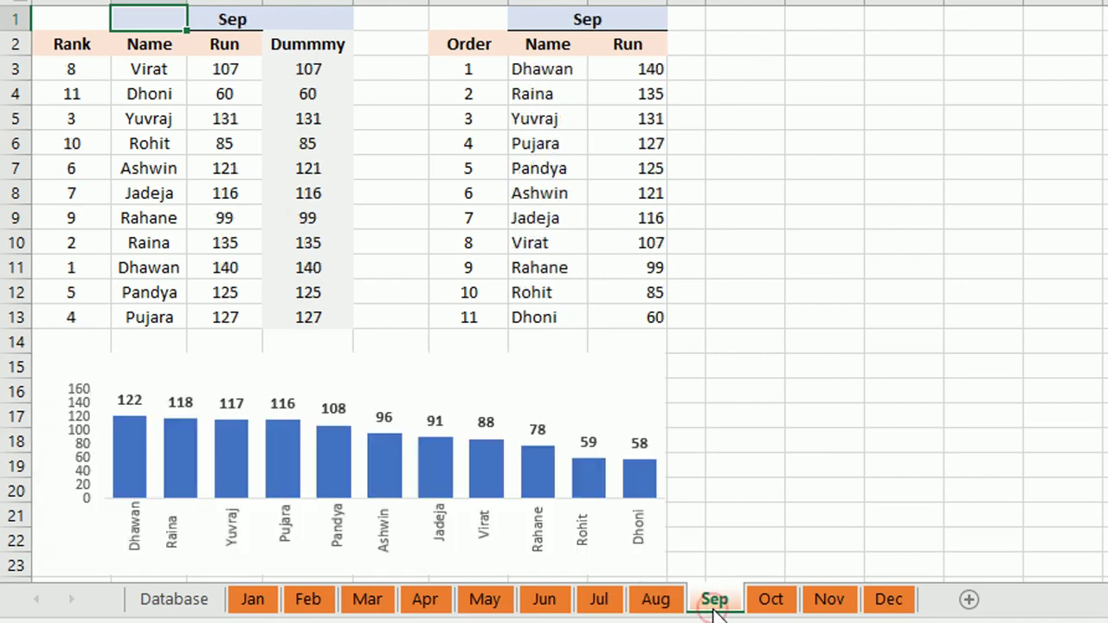
left_click(780, 608)
left_click(830, 606)
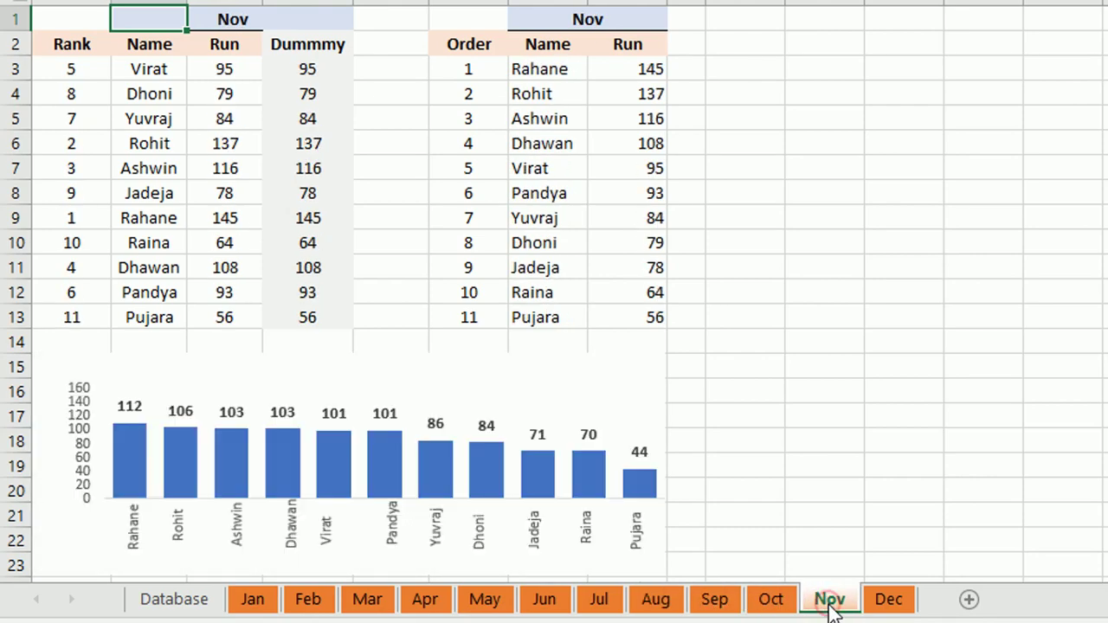
left_click(883, 606)
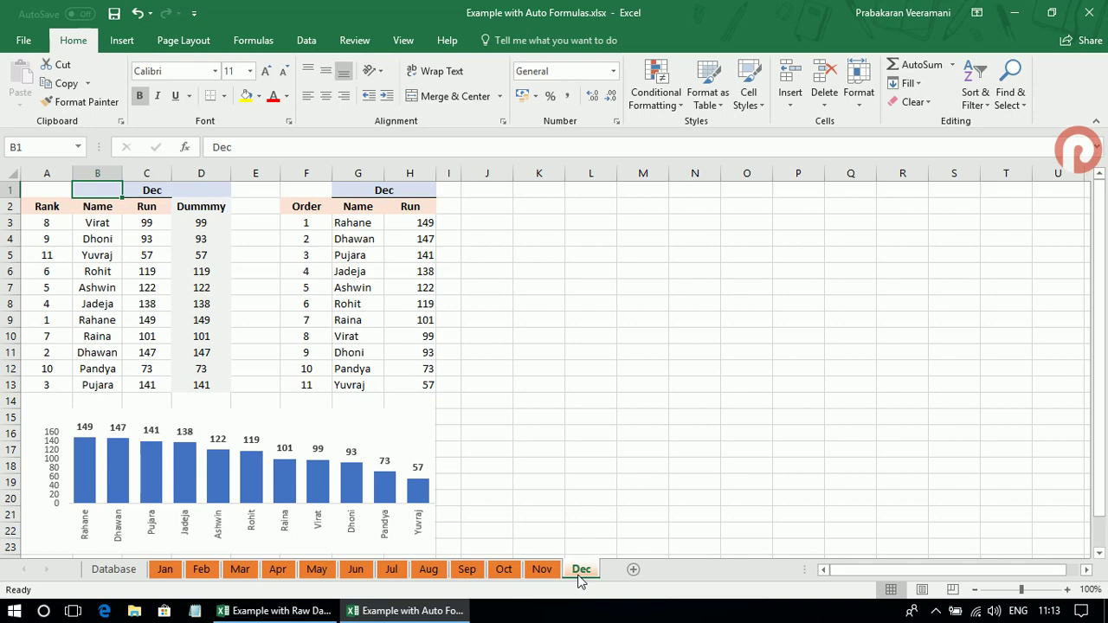
left_click(409, 401)
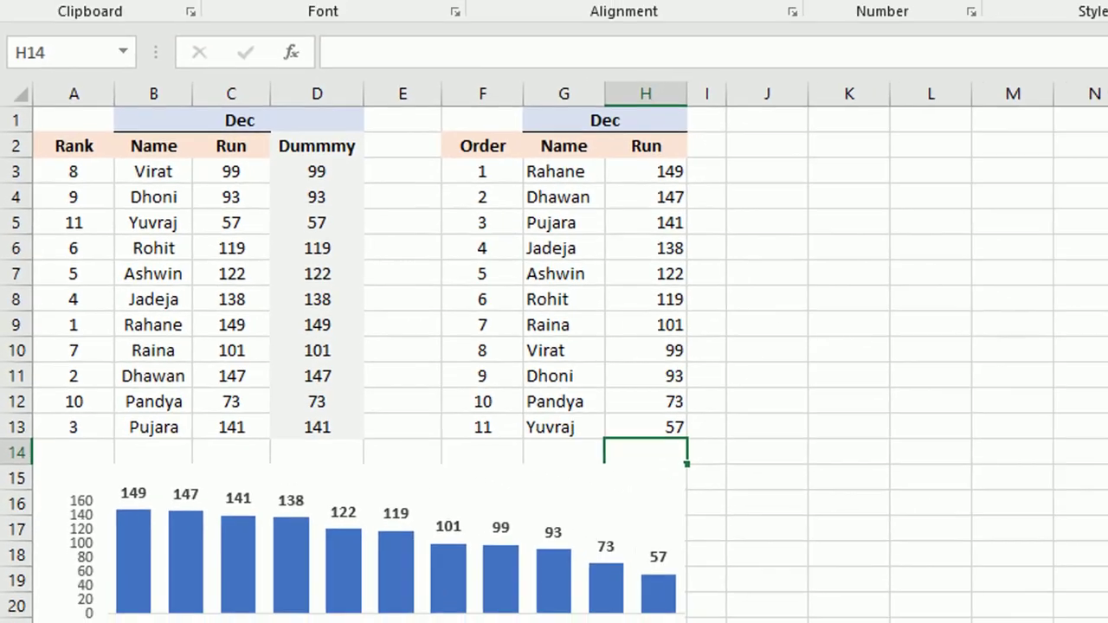